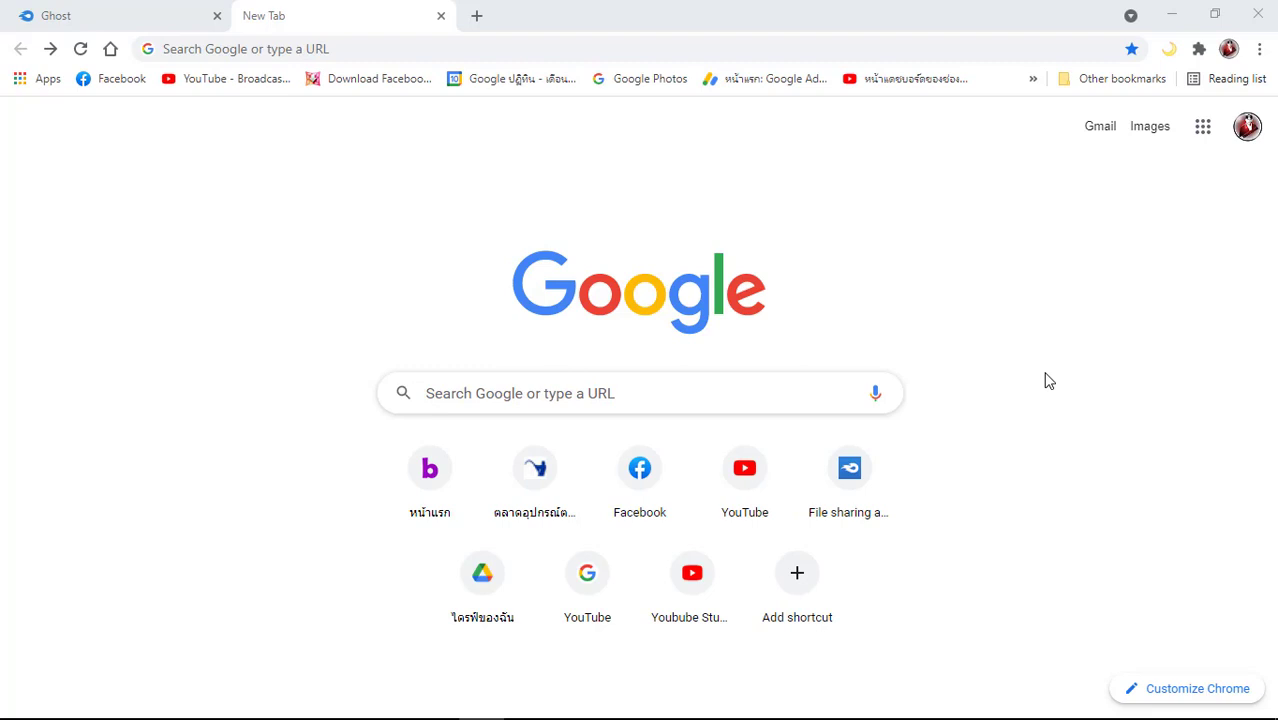
- Search Google for rufus and open the official Rufus site at rufus.ie
{"action": "left_click", "coordinate": [767, 389]}
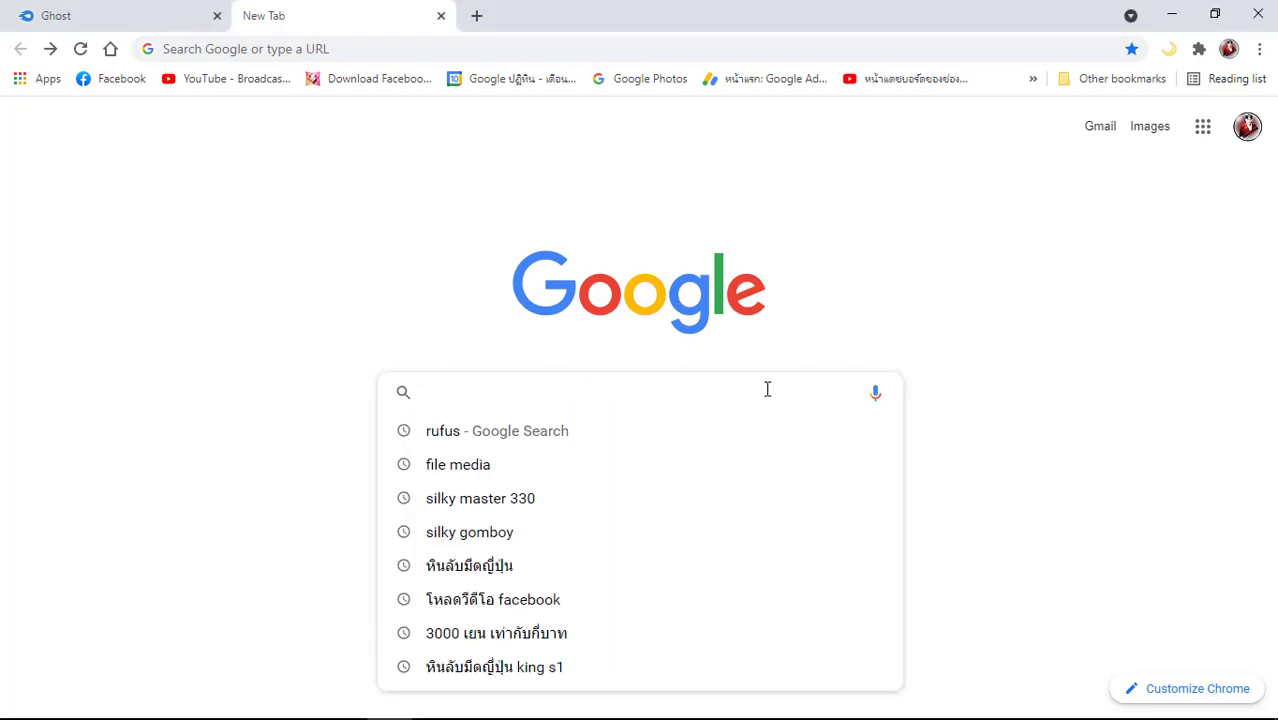
{"action": "key", "text": "Down"}
{"action": "key", "text": "Return"}
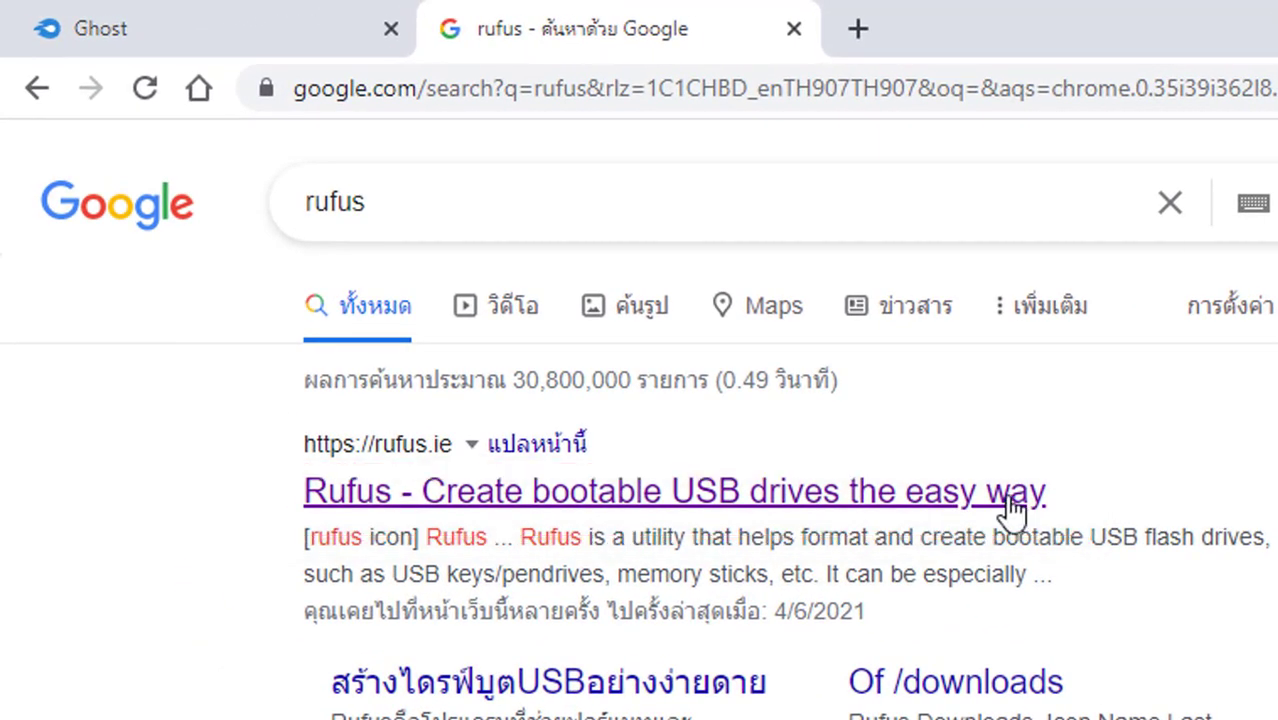
{"action": "left_click", "coordinate": [1015, 508]}
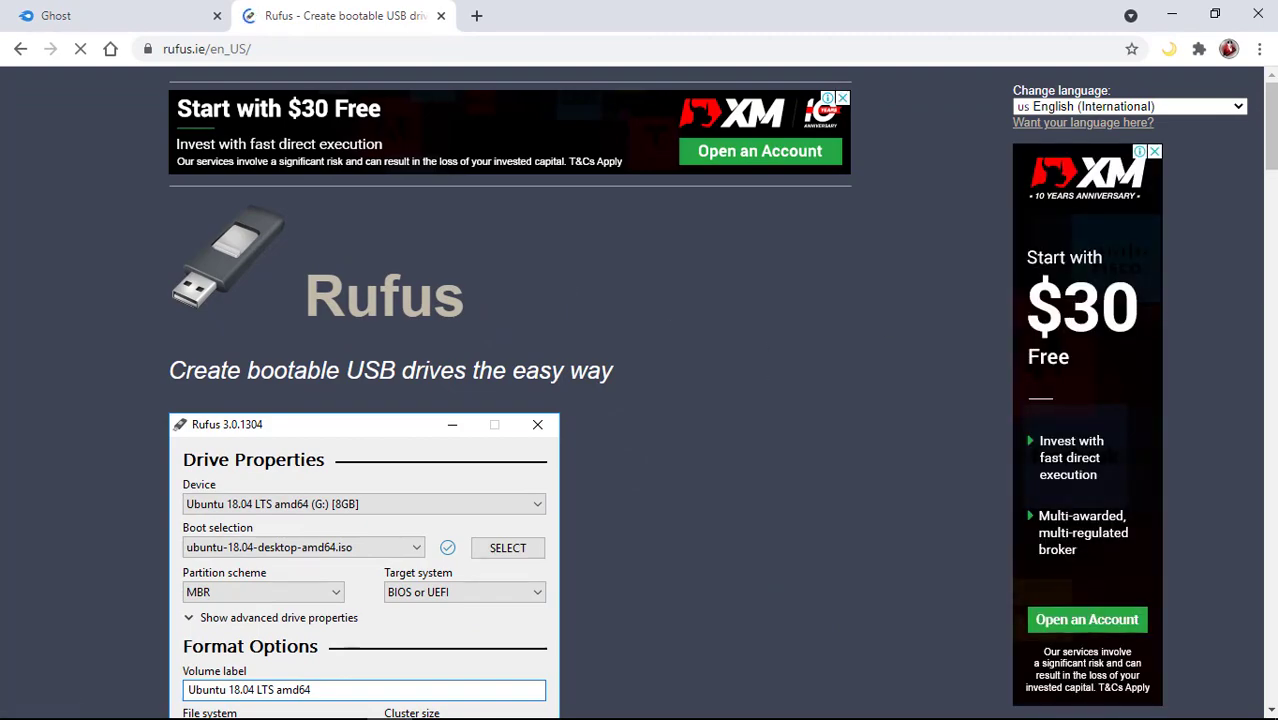
- Download Rufus 3.14 Portable from the site's Download section and launch rufus-3.14p.exe
{"action": "left_click_drag", "start_coordinate": [1271, 150], "coordinate": [1272, 281]}
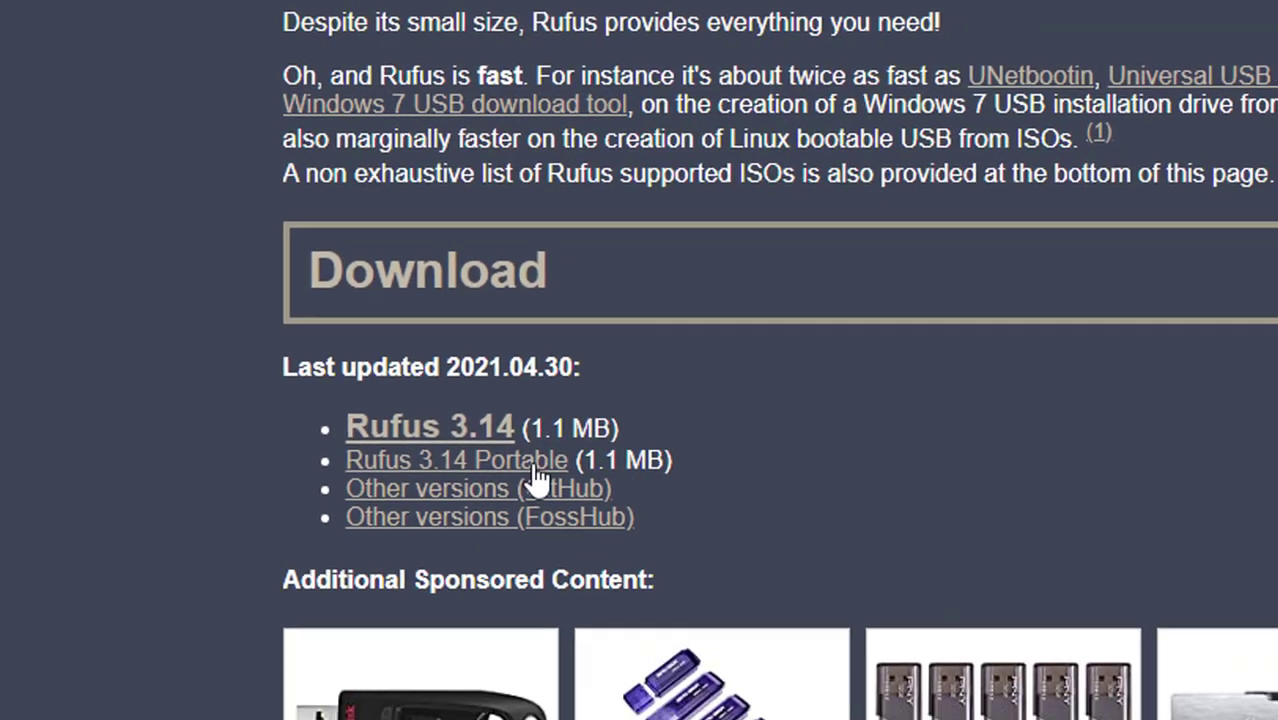
{"action": "left_click", "coordinate": [586, 512]}
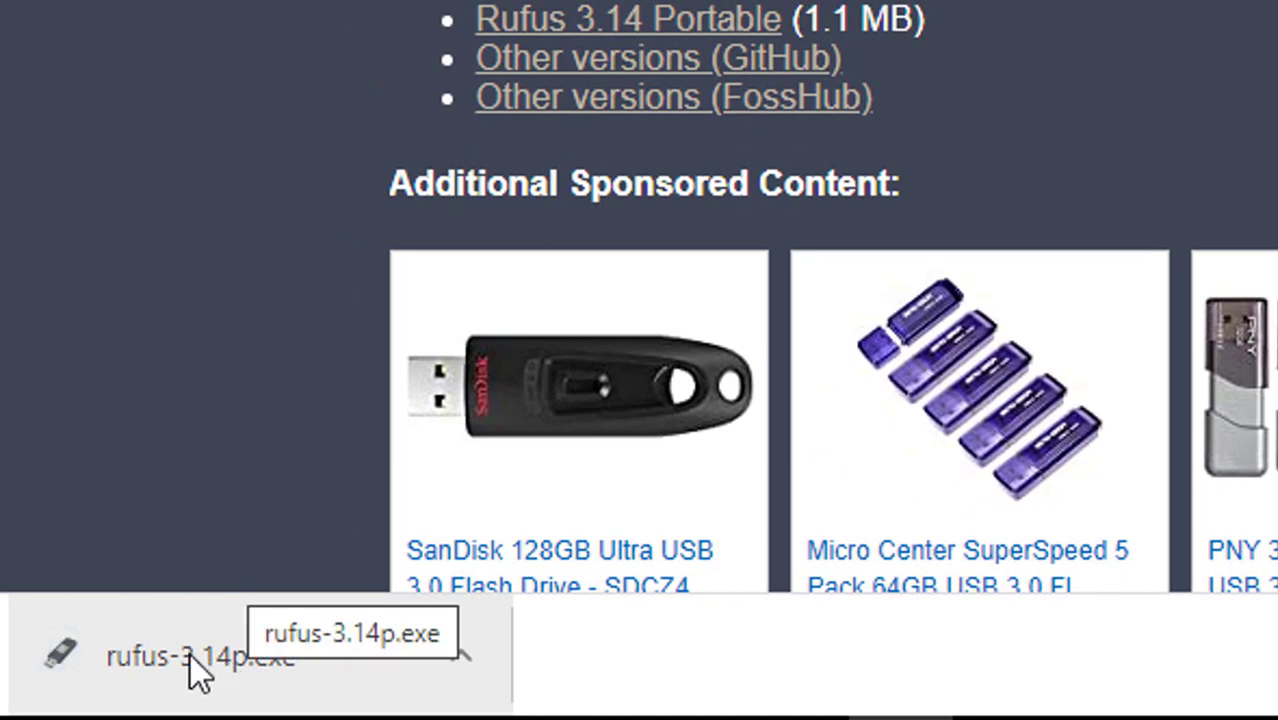
{"action": "left_click", "coordinate": [197, 664]}
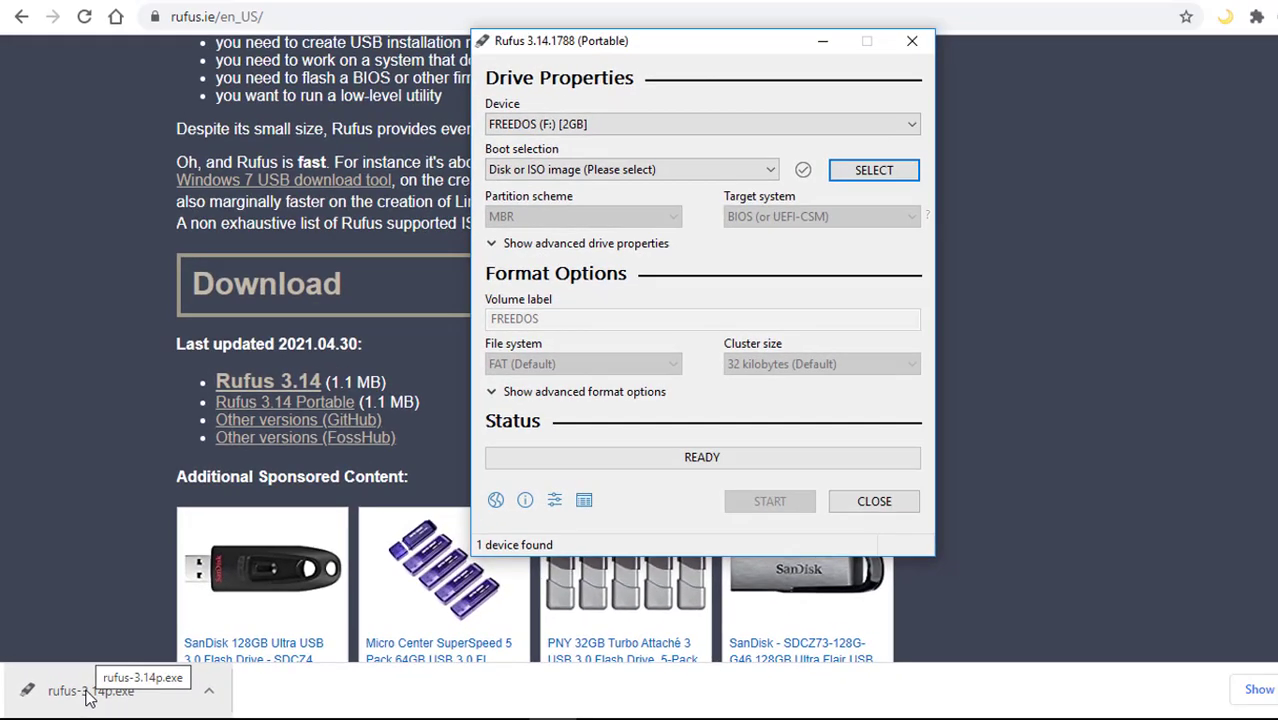
- Show the downloaded Rufus file in its folder, view the Downloads folder from This PC, and close that window
{"action": "left_click", "coordinate": [210, 692]}
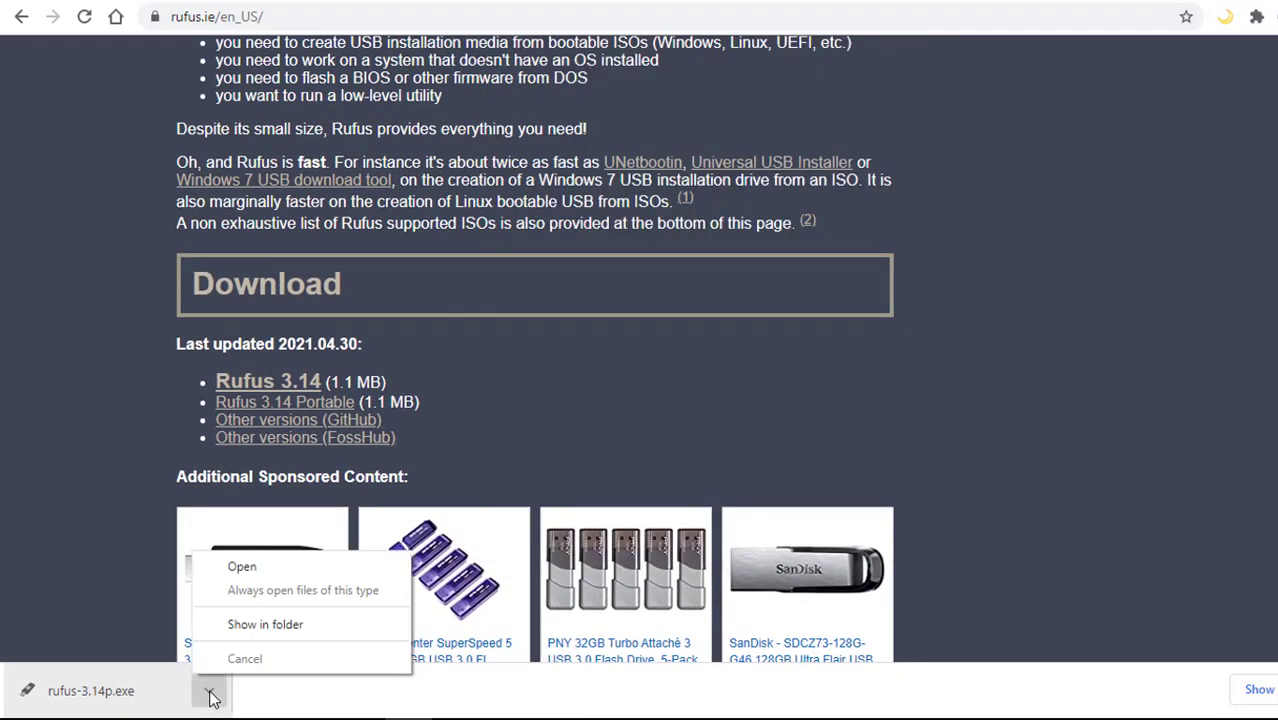
{"action": "left_click", "coordinate": [258, 634]}
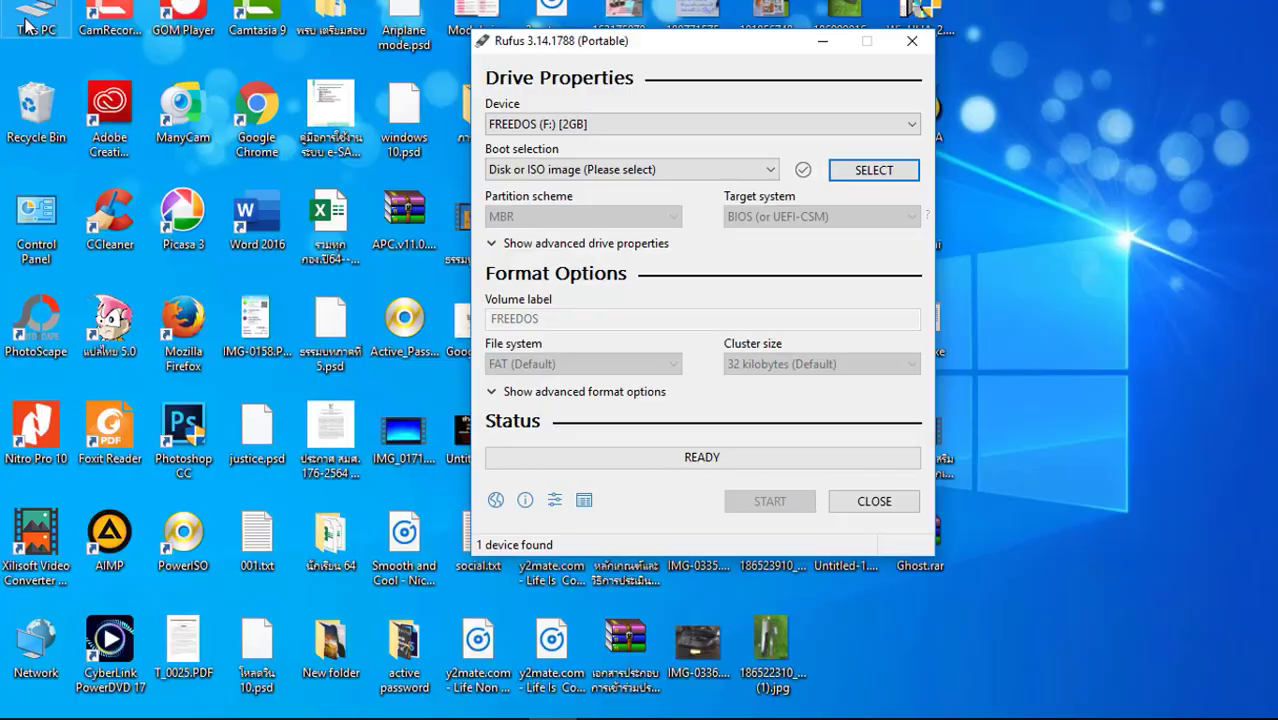
{"action": "double_click", "coordinate": [32, 22]}
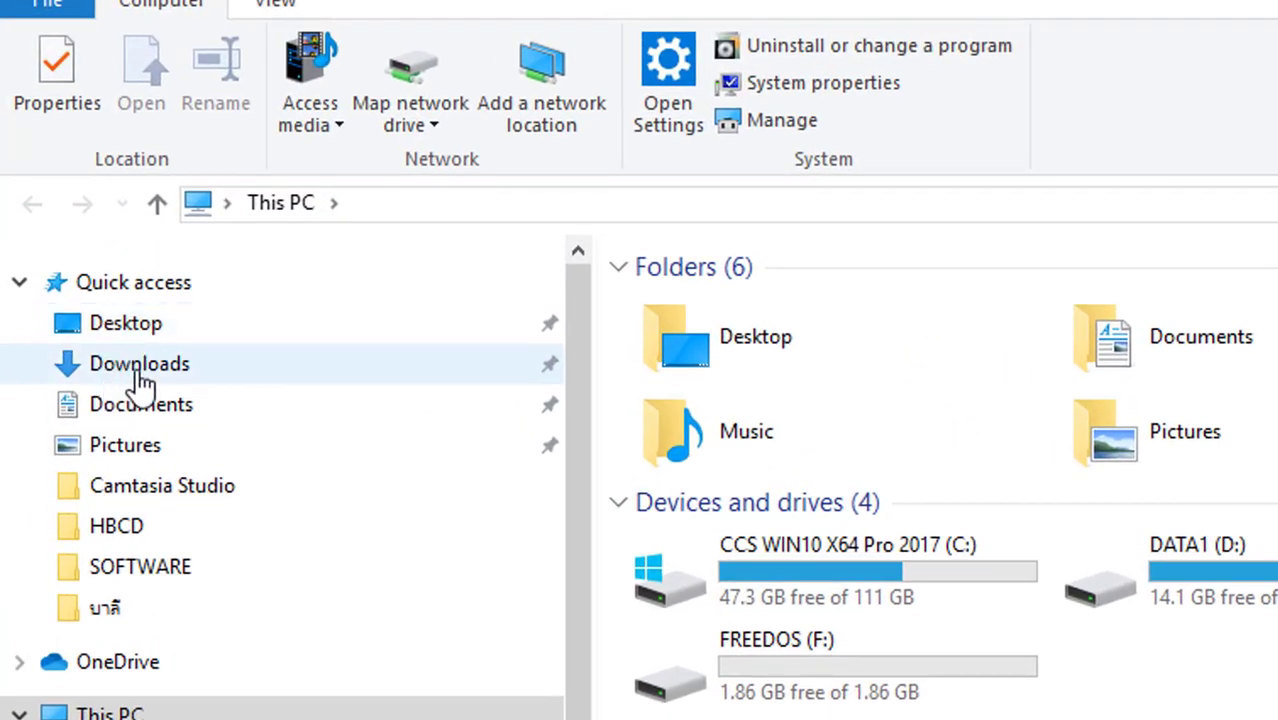
{"action": "left_click", "coordinate": [141, 372]}
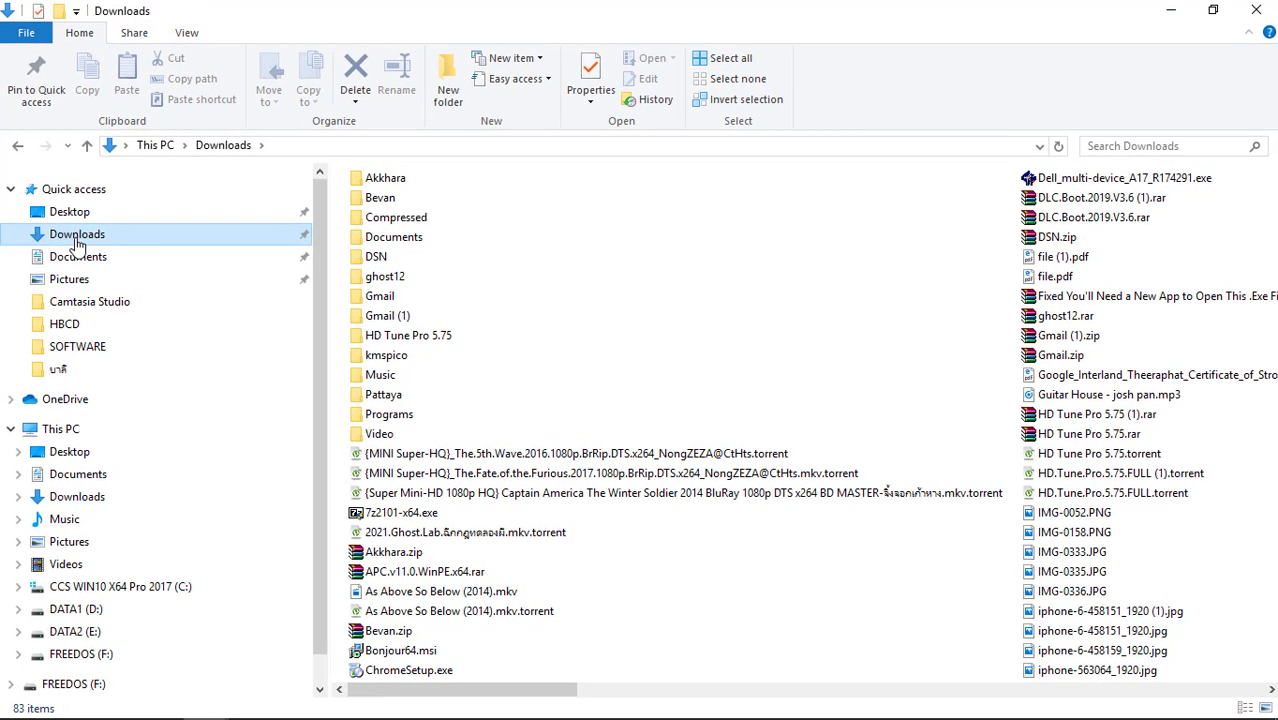
{"action": "left_click", "coordinate": [1256, 10]}
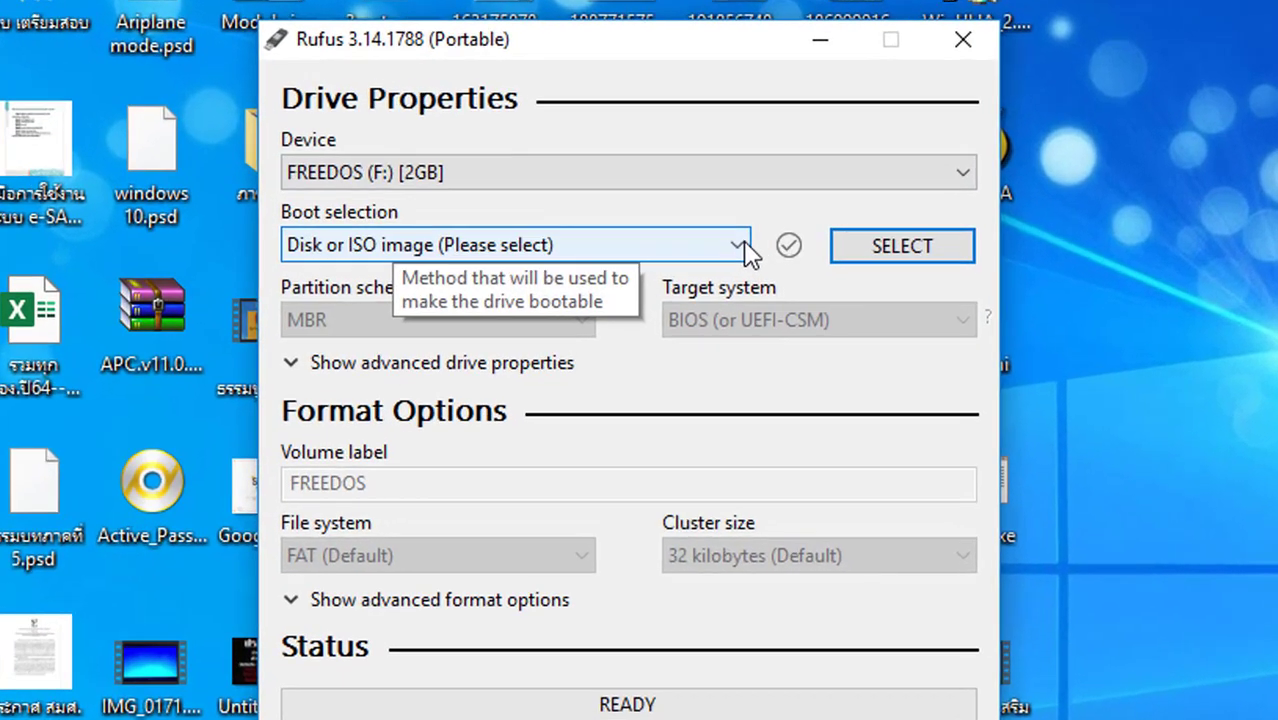
- Set the boot selection to FreeDOS and check the file system choices, keeping FAT (Default)
{"action": "left_click", "coordinate": [655, 207]}
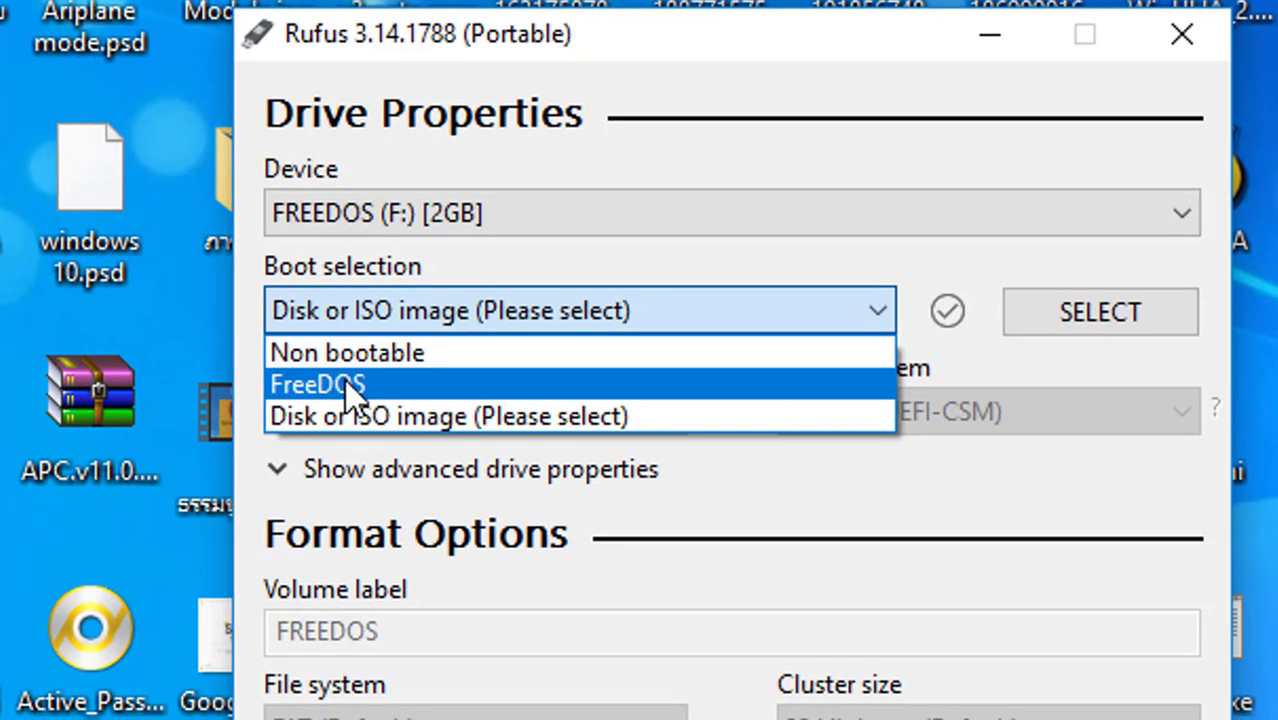
{"action": "left_click", "coordinate": [345, 382]}
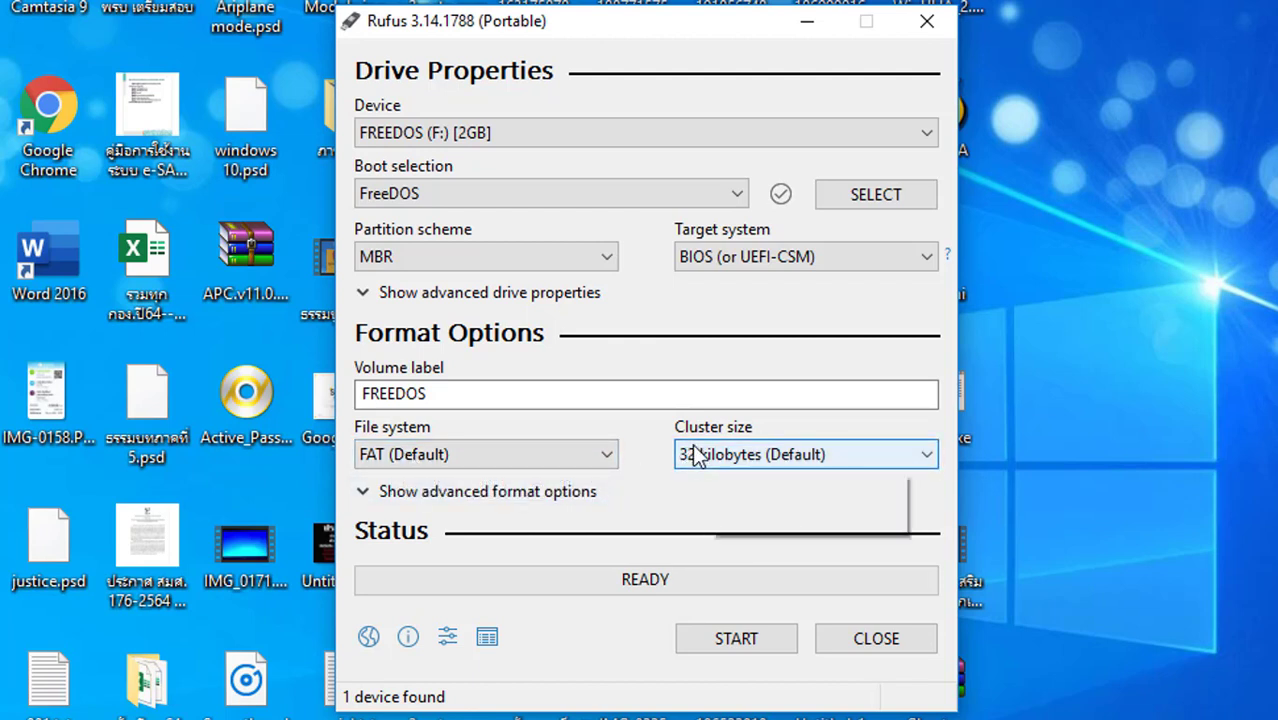
{"action": "left_click", "coordinate": [606, 457]}
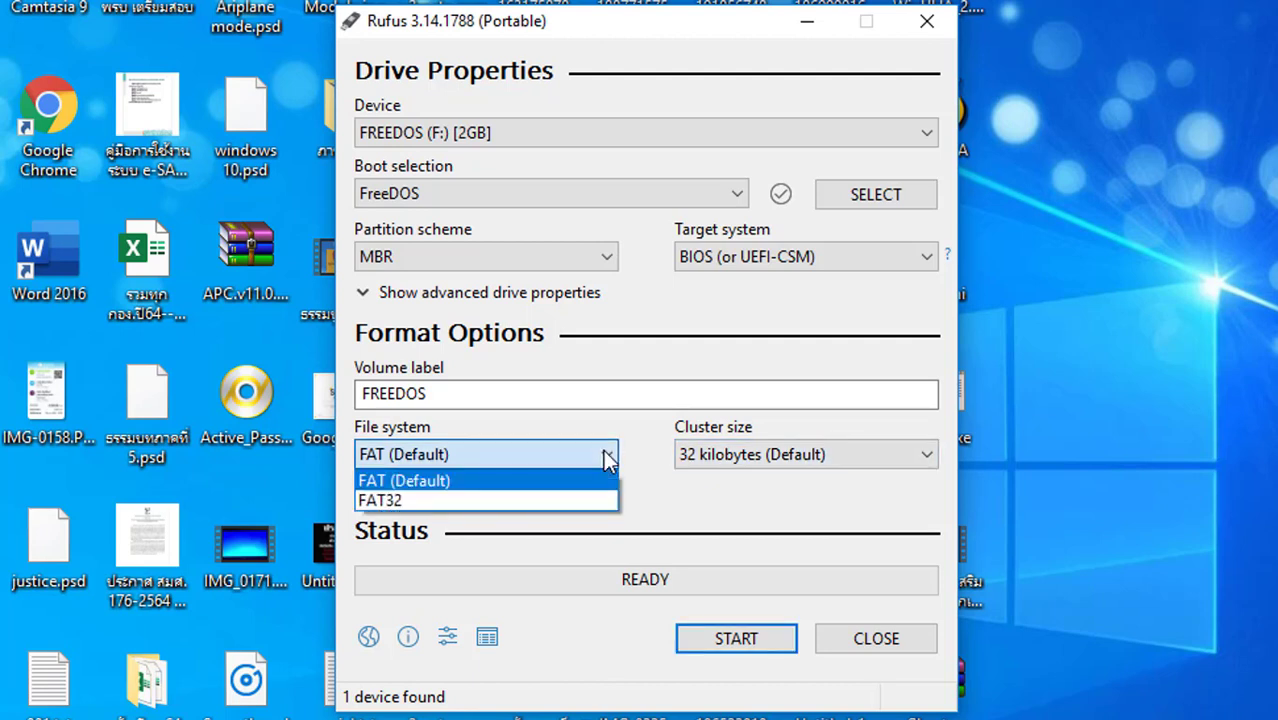
{"action": "left_click", "coordinate": [607, 461]}
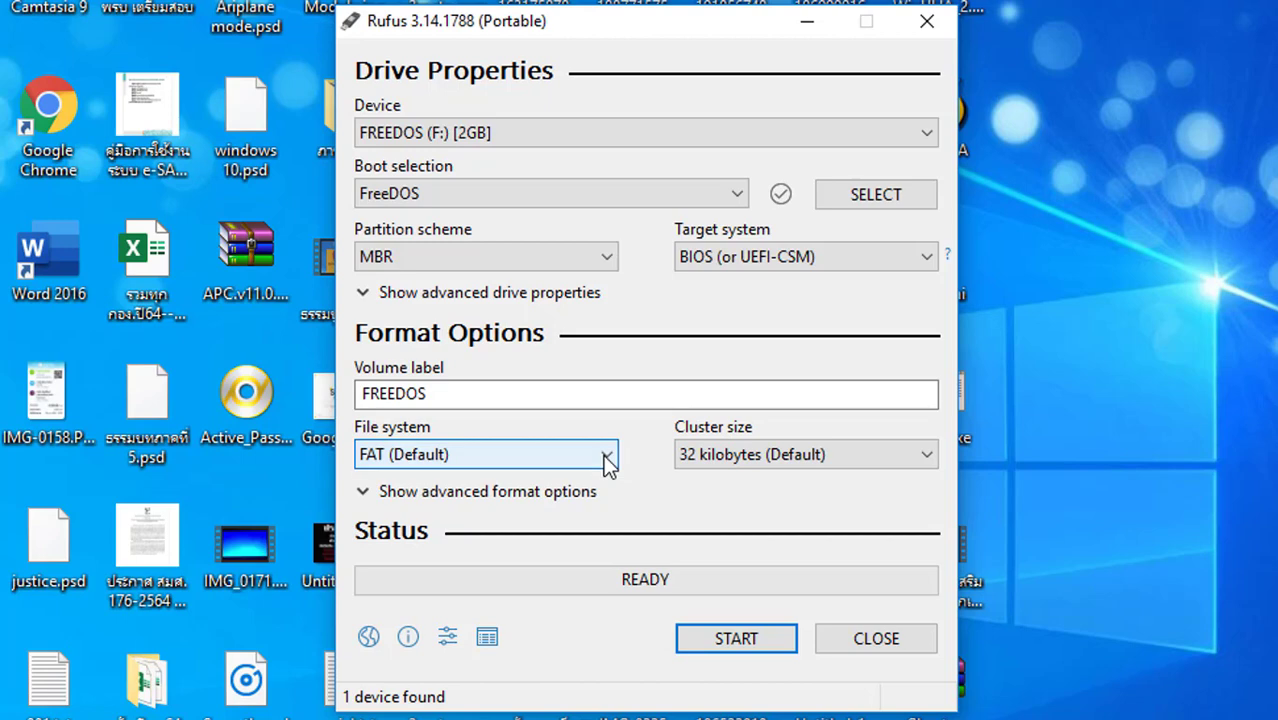
- Format FREEDOS (F:) as a FreeDOS boot drive, accepting the erasure of its data, and close Rufus
{"action": "left_click", "coordinate": [740, 637]}
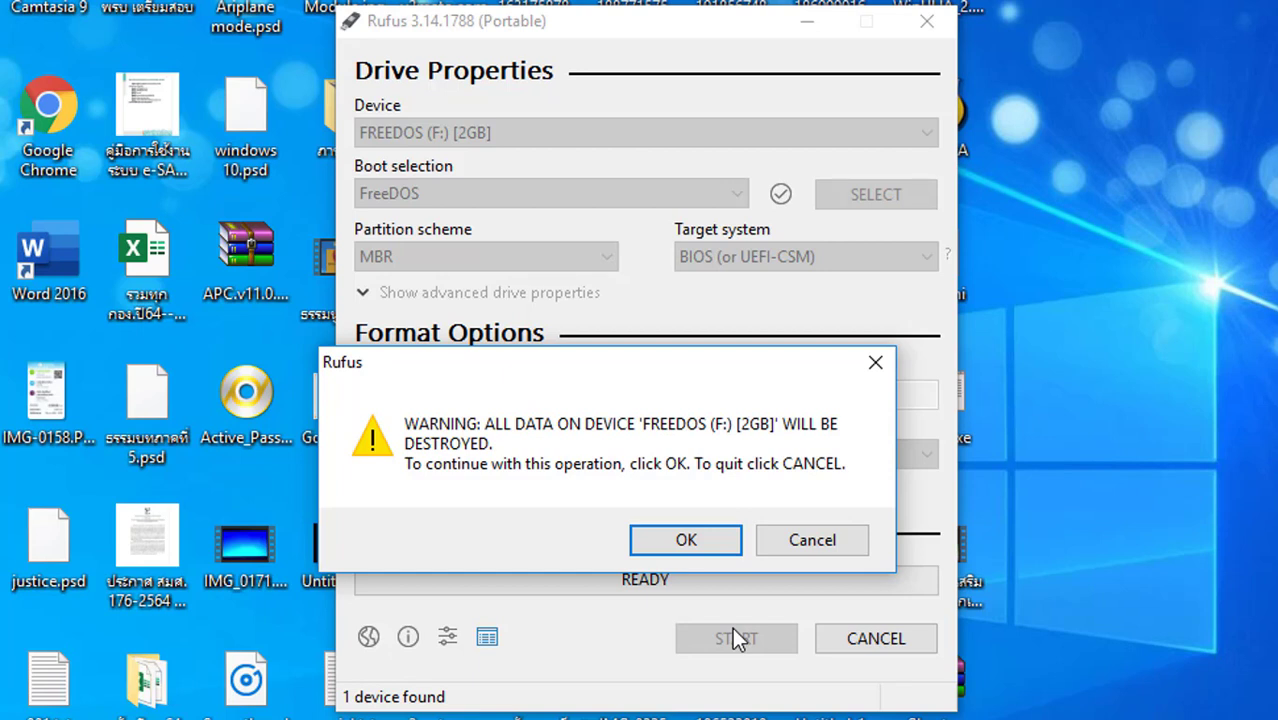
{"action": "left_click", "coordinate": [672, 538]}
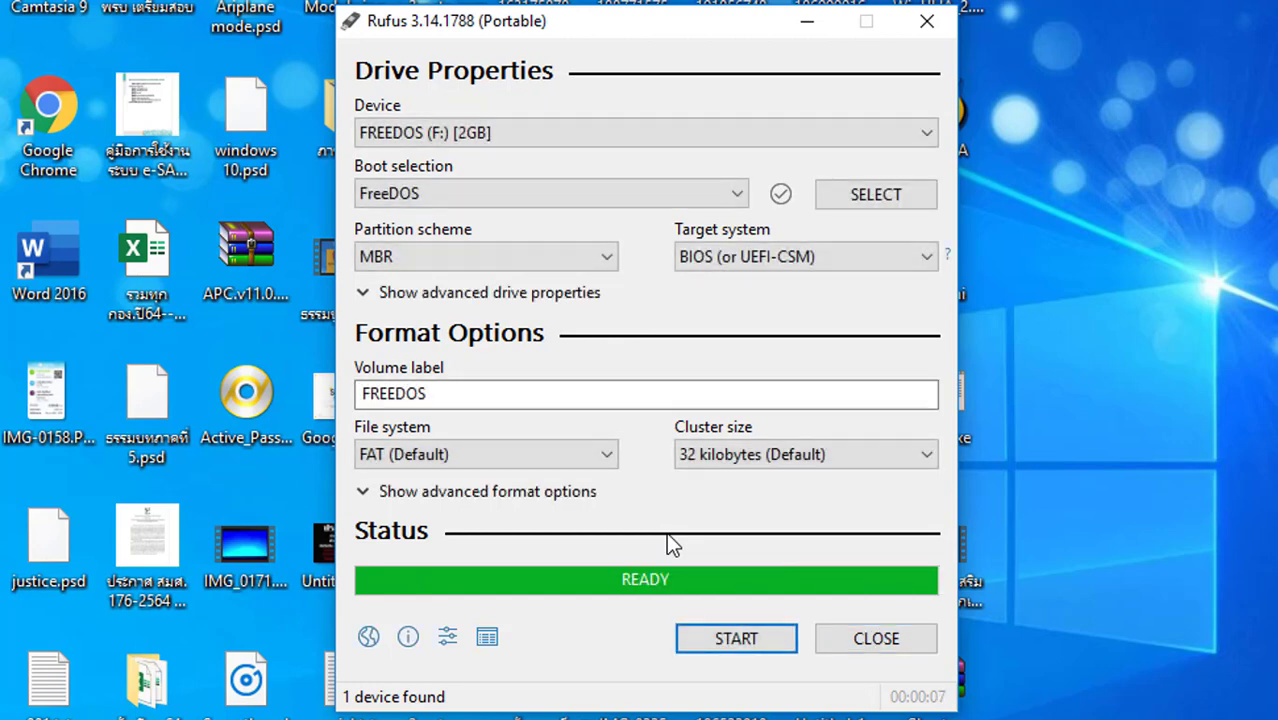
{"action": "left_click", "coordinate": [884, 640]}
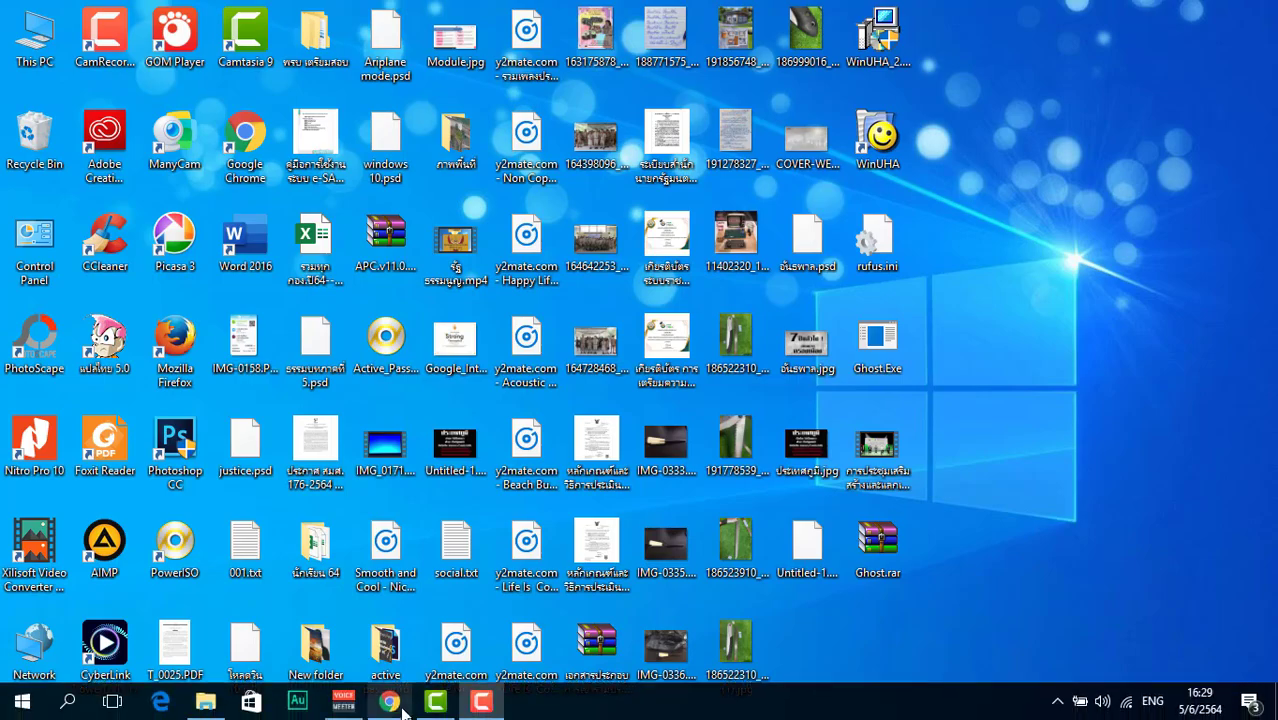
- Switch to the Ghost page on MediaFire in Chrome and download Ghost.rar
{"action": "left_click", "coordinate": [388, 703]}
{"action": "left_click", "coordinate": [112, 14]}
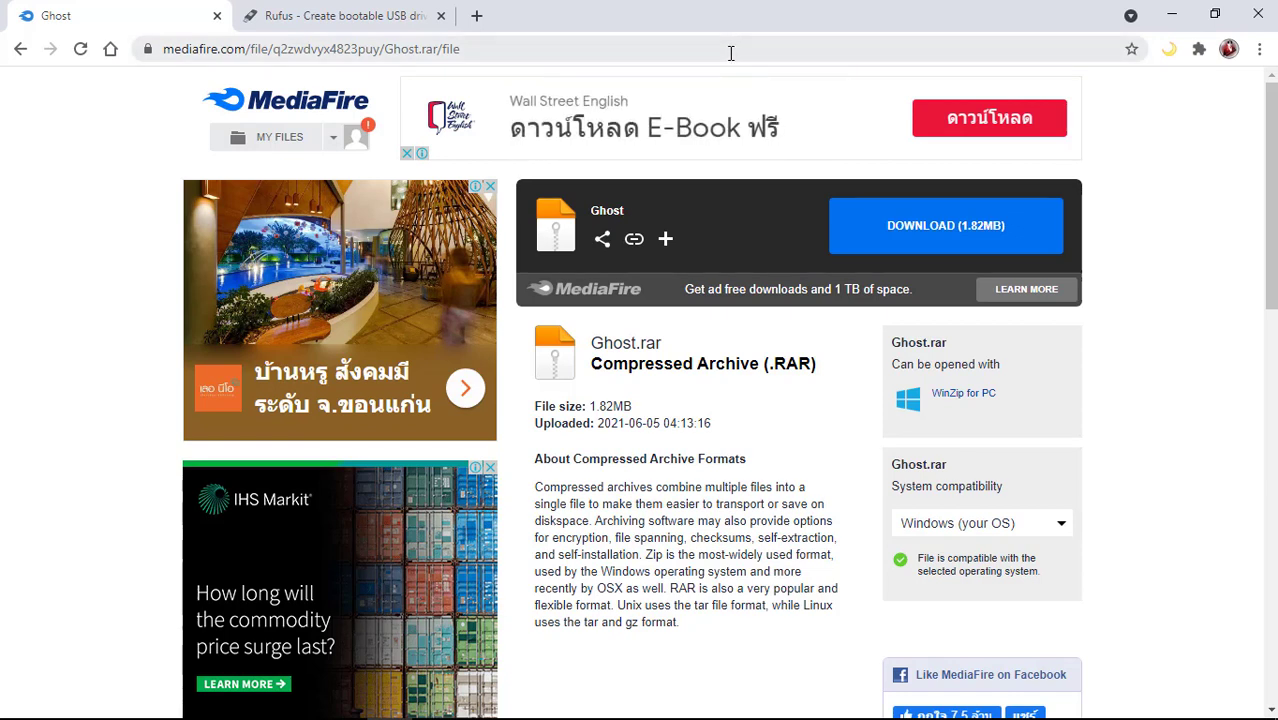
{"action": "left_click", "coordinate": [910, 228]}
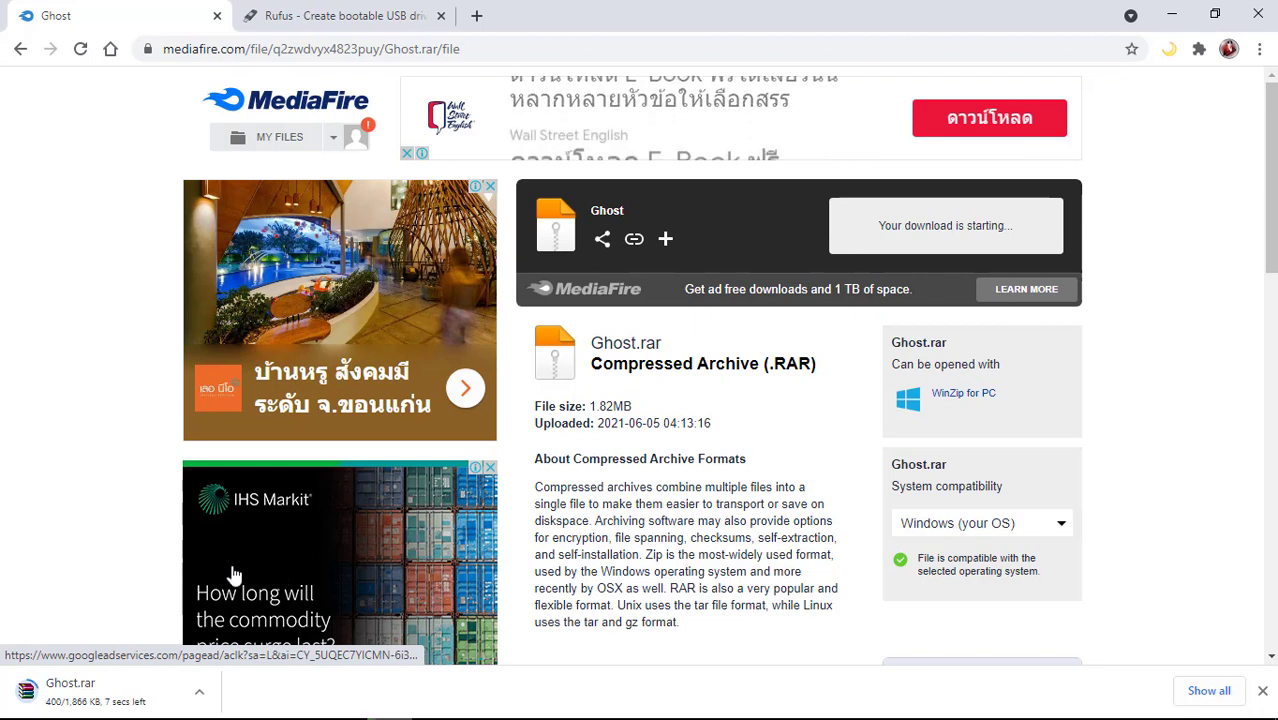
- Show Ghost.rar in the Downloads folder, maximize the window, and extract the archive to the proposed Ghost subfolder
{"action": "left_click", "coordinate": [200, 694]}
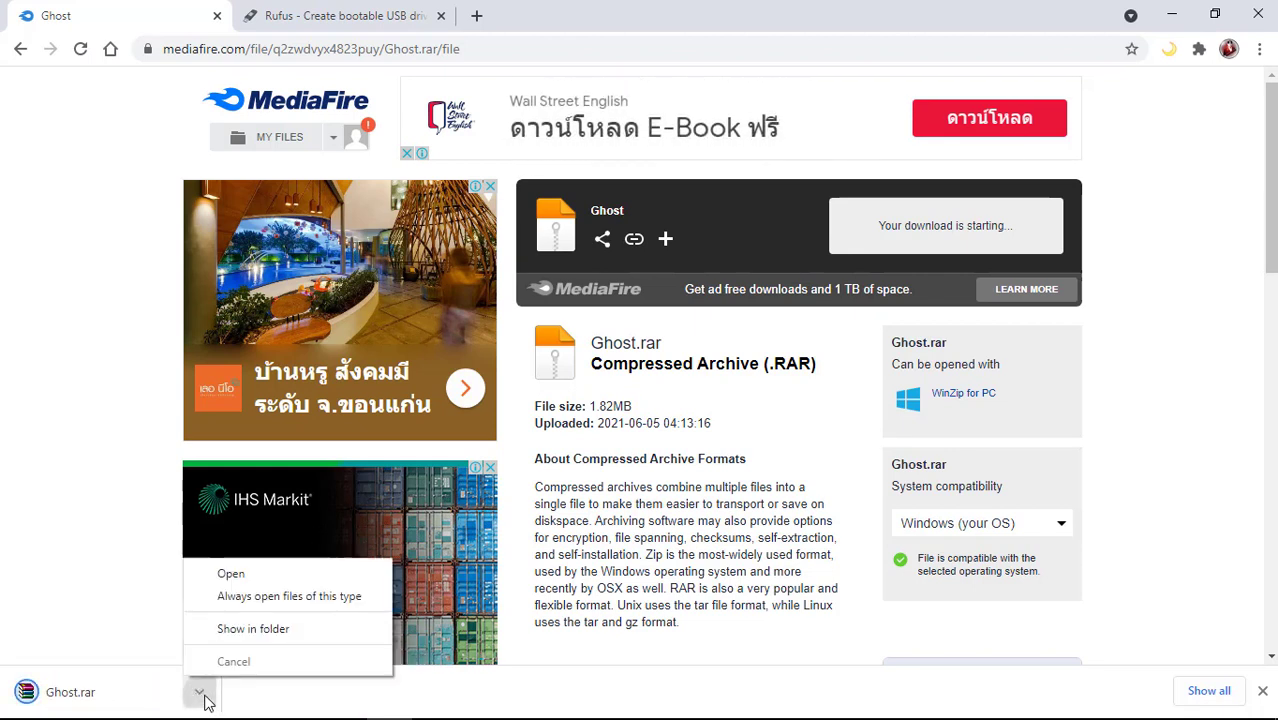
{"action": "left_click", "coordinate": [253, 628]}
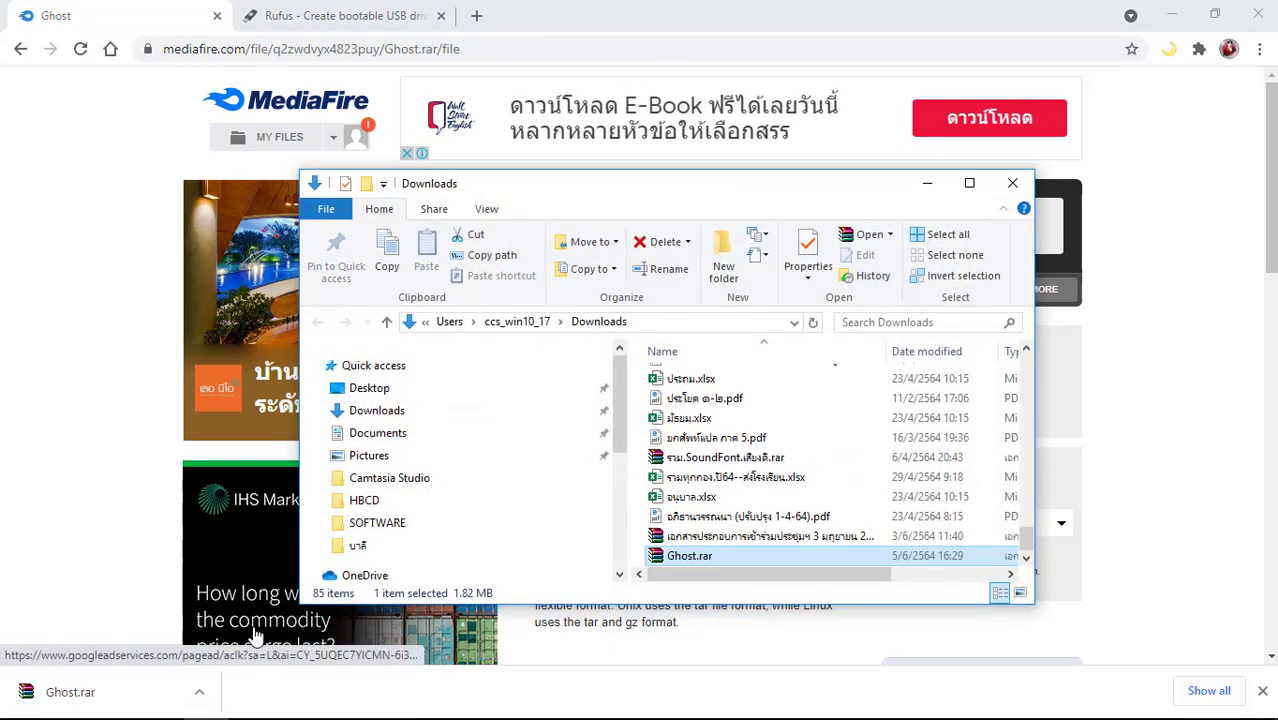
{"action": "left_click", "coordinate": [969, 183]}
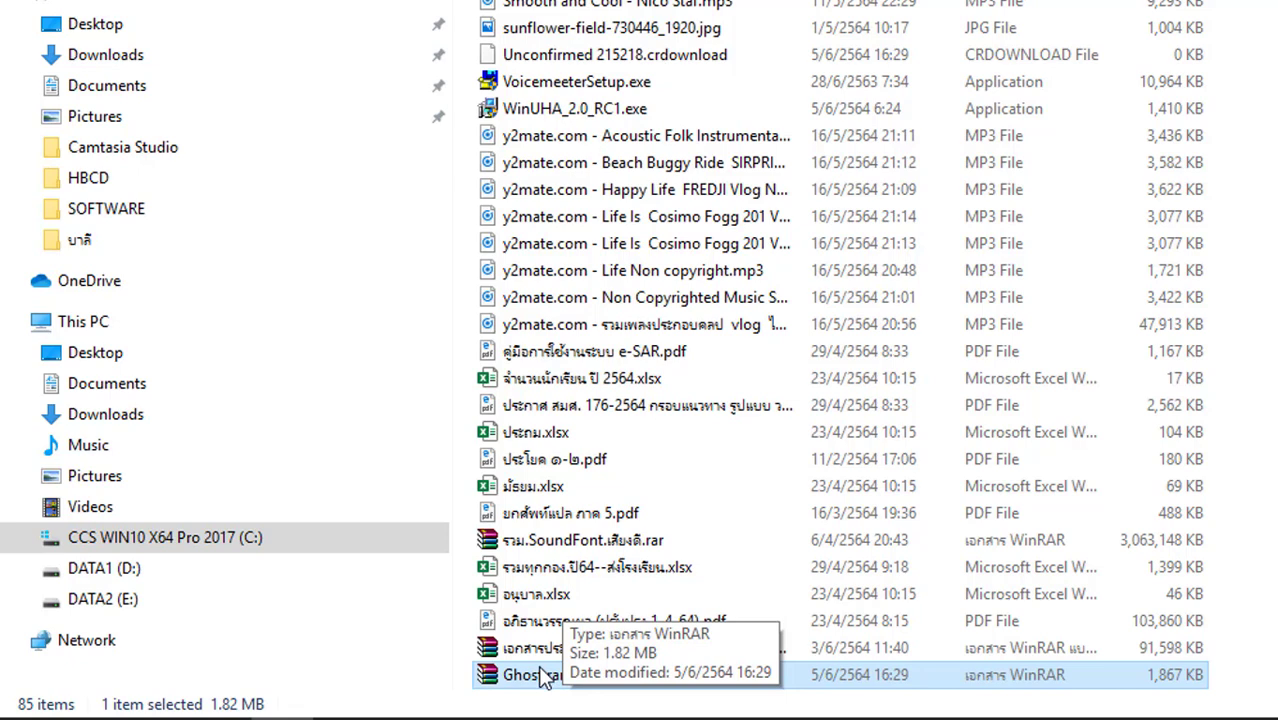
{"action": "right_click", "coordinate": [541, 677]}
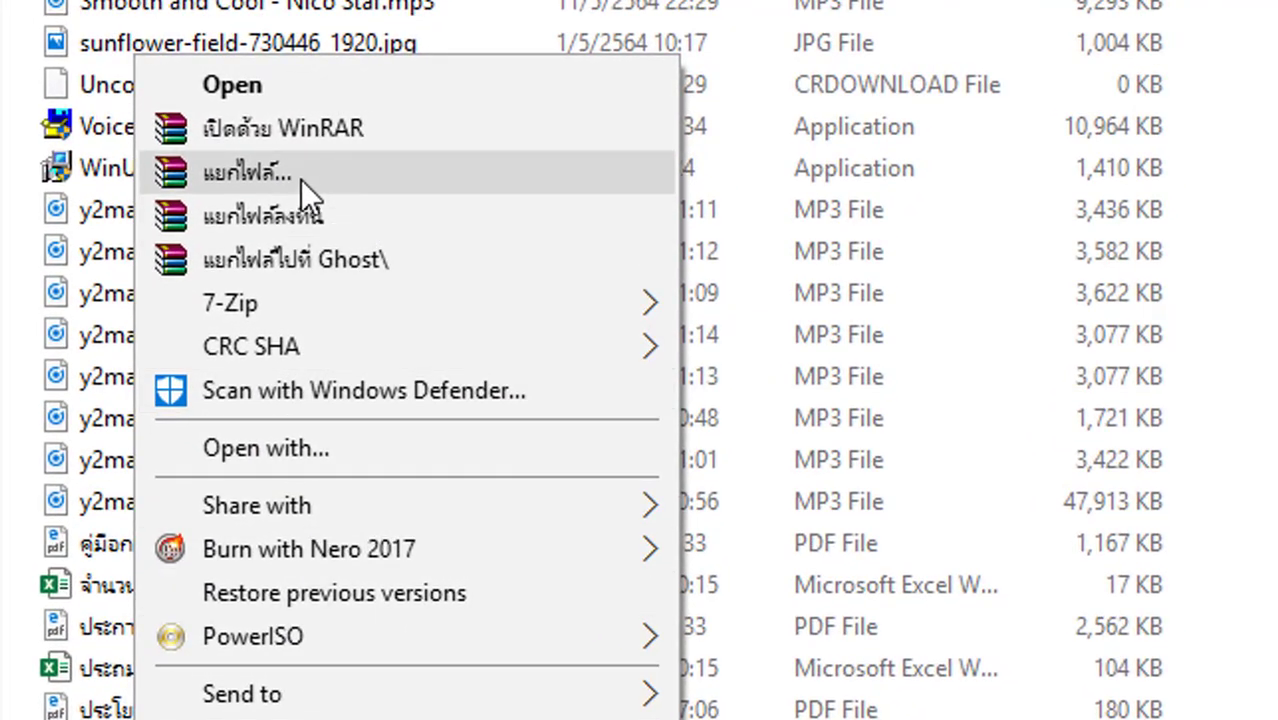
{"action": "left_click", "coordinate": [251, 169]}
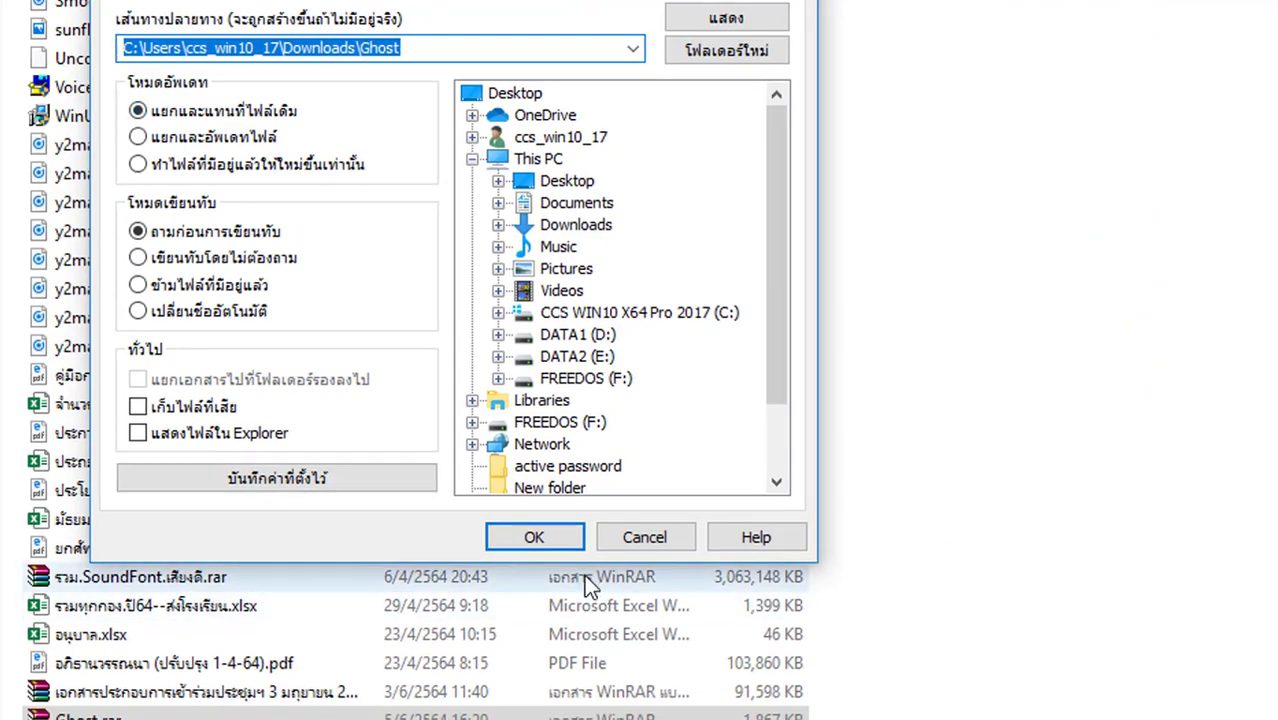
{"action": "left_click", "coordinate": [534, 537]}
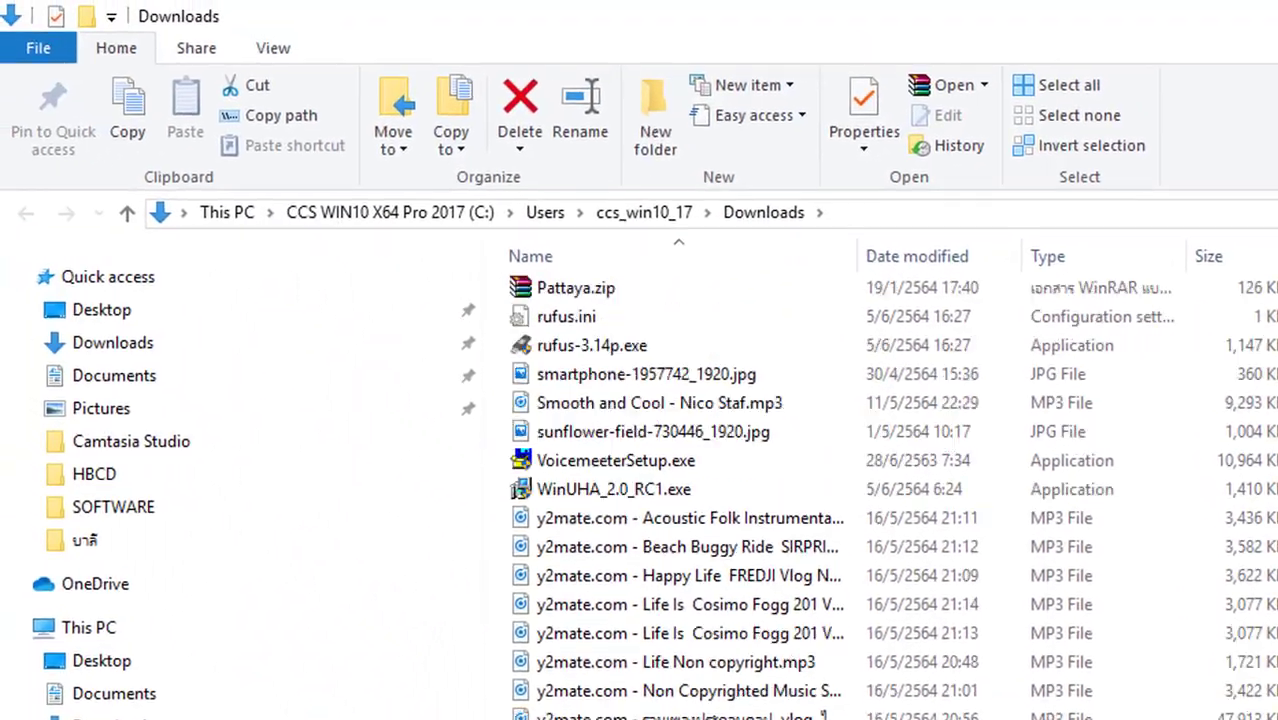
- Find the extracted Ghost folder in Downloads and open it
{"action": "scroll", "coordinate": [828, 706], "scroll_direction": "up", "scroll_amount": 15}
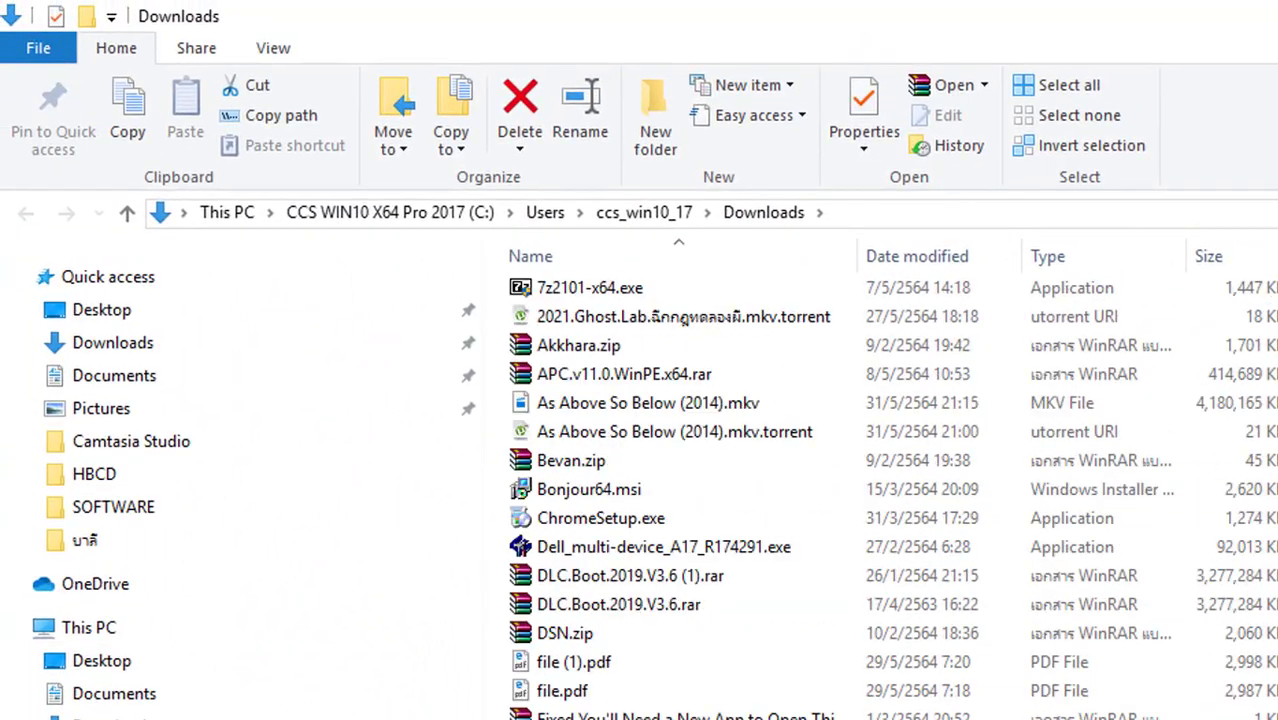
{"action": "scroll", "coordinate": [850, 500], "scroll_direction": "up", "scroll_amount": 6}
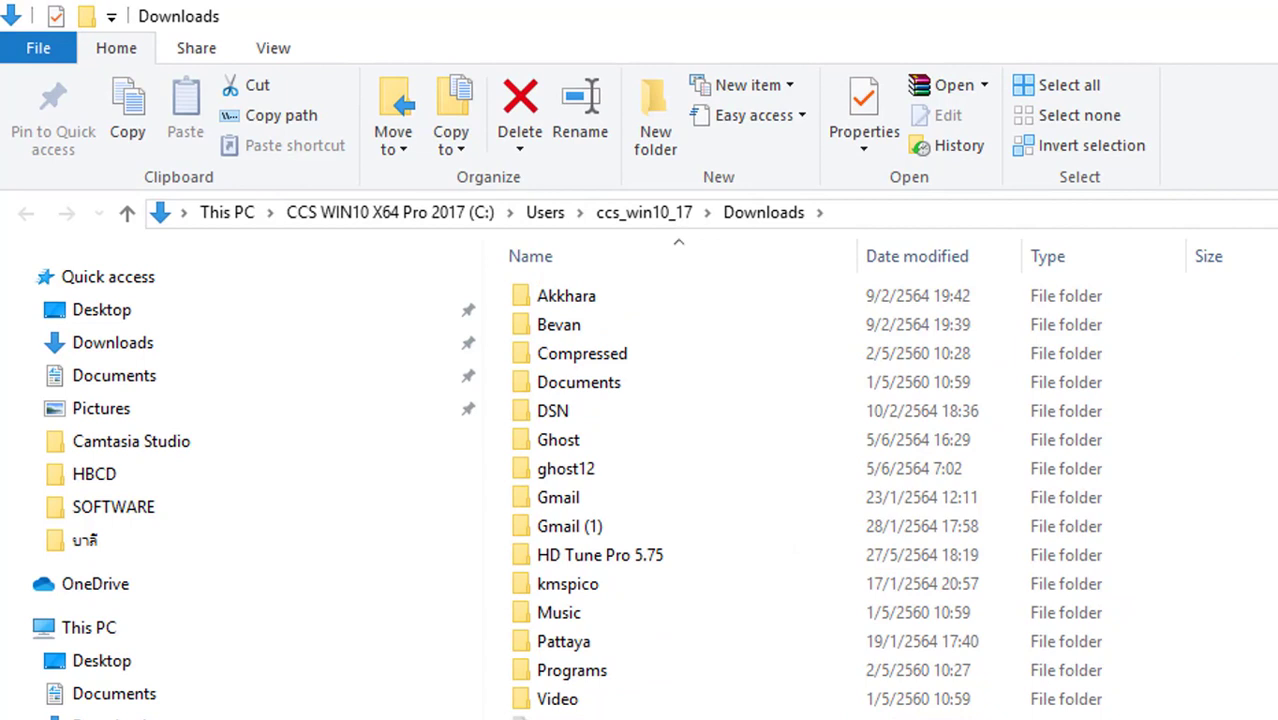
{"action": "double_click", "coordinate": [560, 443]}
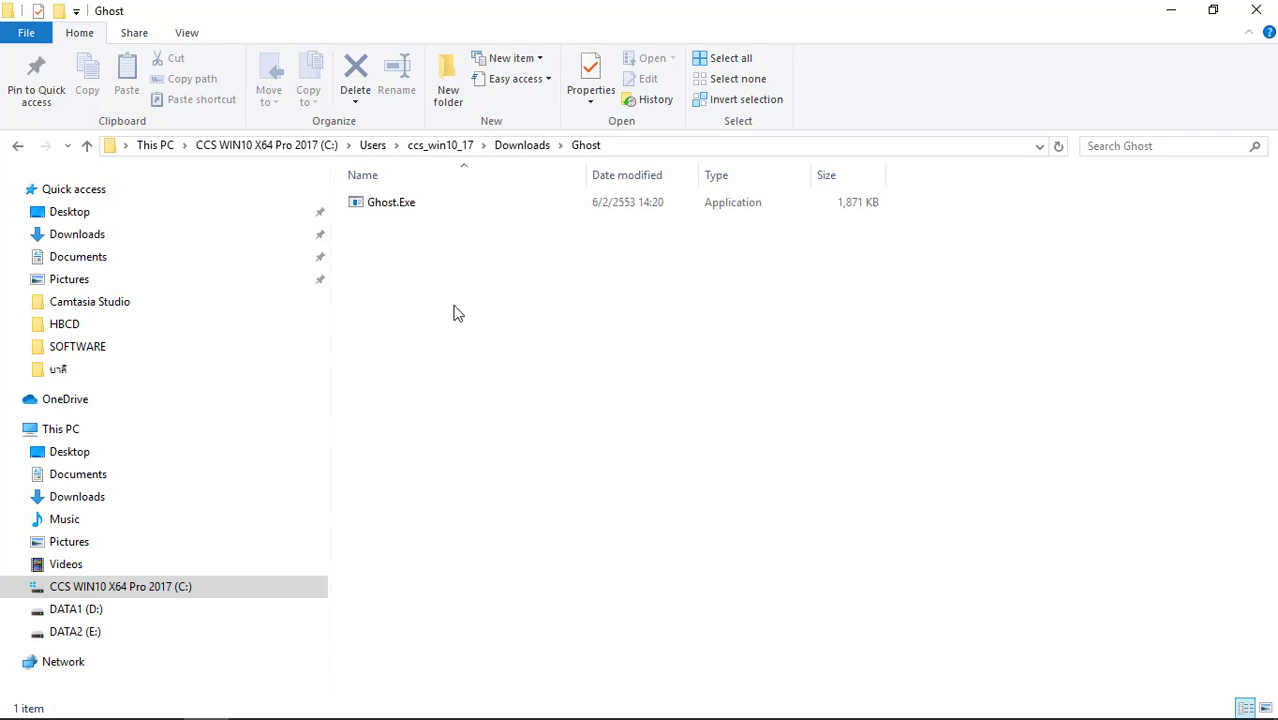
- Minimize the Ghost folder and browser windows, and open the FREEDOS (F:) drive from This PC
{"action": "left_click", "coordinate": [1170, 10]}
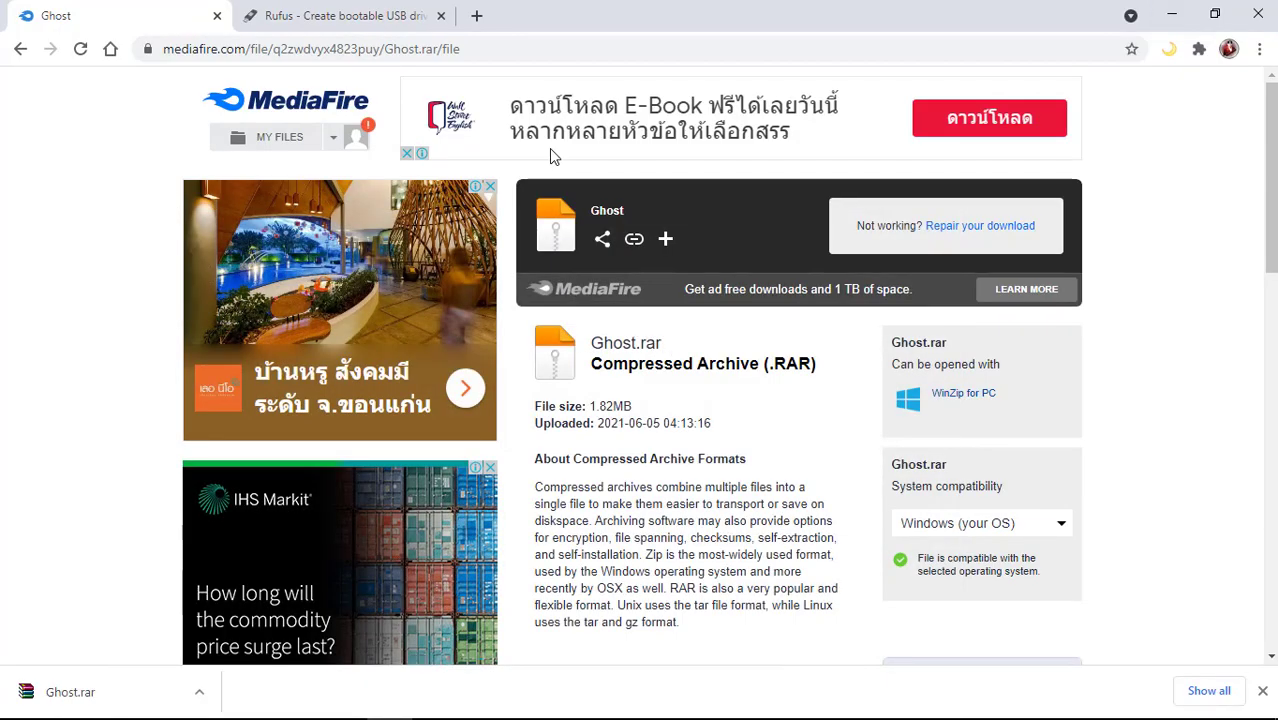
{"action": "left_click", "coordinate": [1171, 14]}
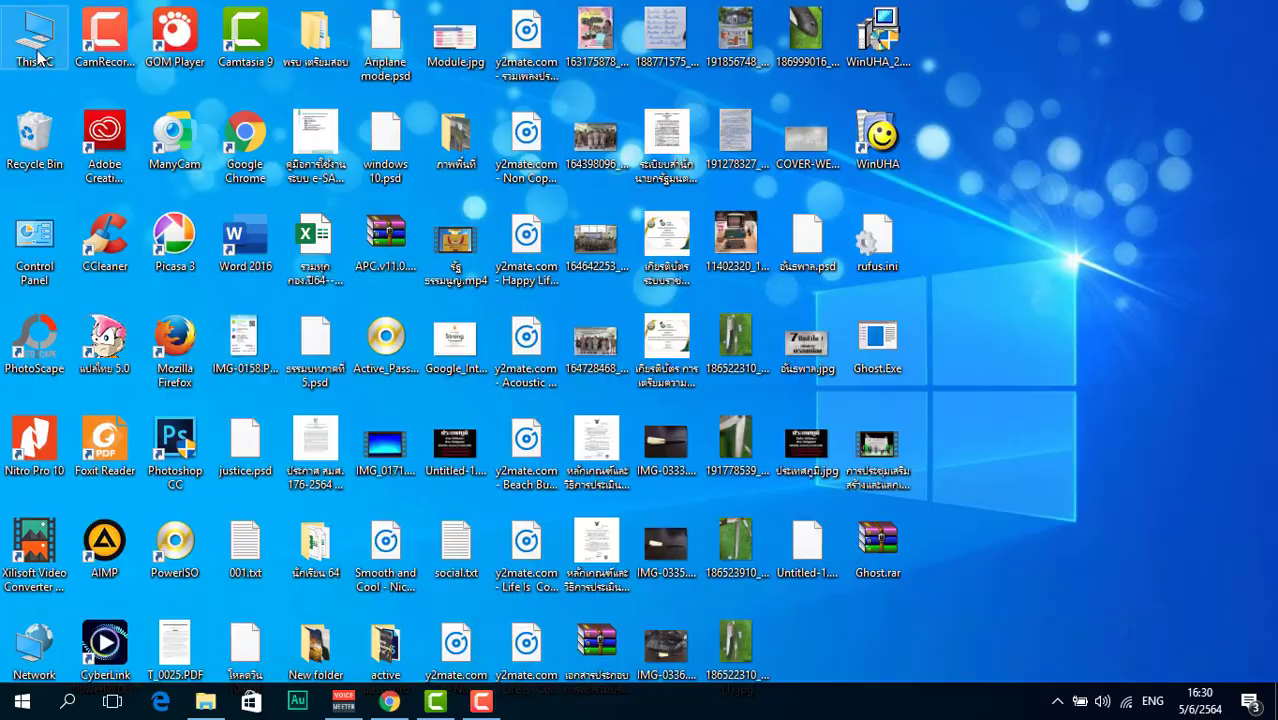
{"action": "double_click", "coordinate": [37, 58]}
{"action": "left_click", "coordinate": [100, 660]}
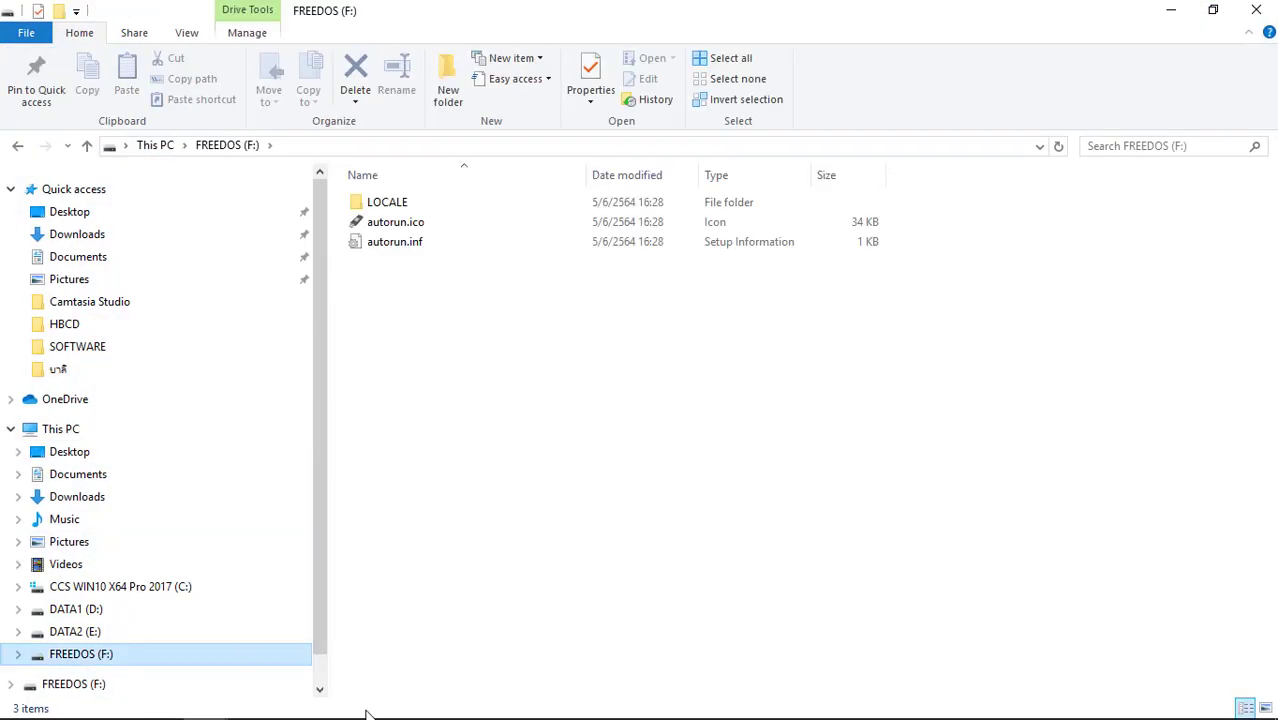
- Copy Ghost.Exe from the extracted Ghost folder in Downloads into the root of the FREEDOS (F:) drive
{"action": "mouse_move", "coordinate": [205, 700]}
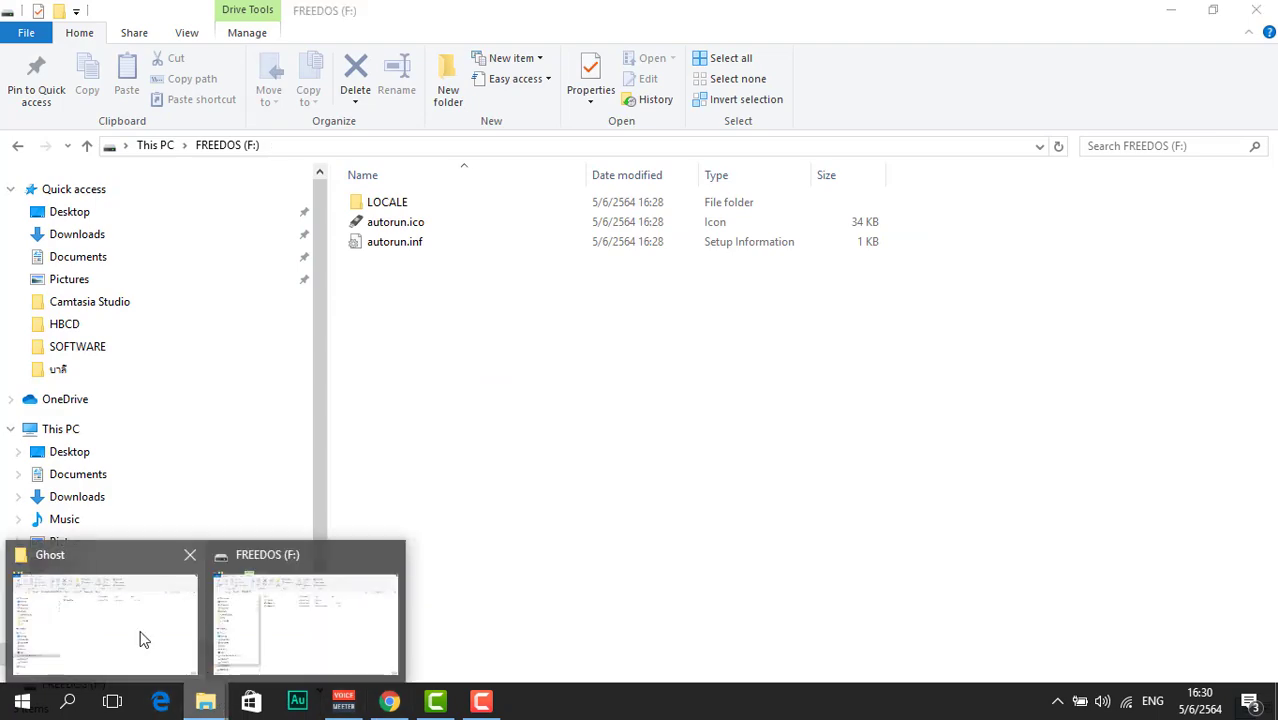
{"action": "left_click", "coordinate": [140, 630]}
{"action": "left_click", "coordinate": [385, 206]}
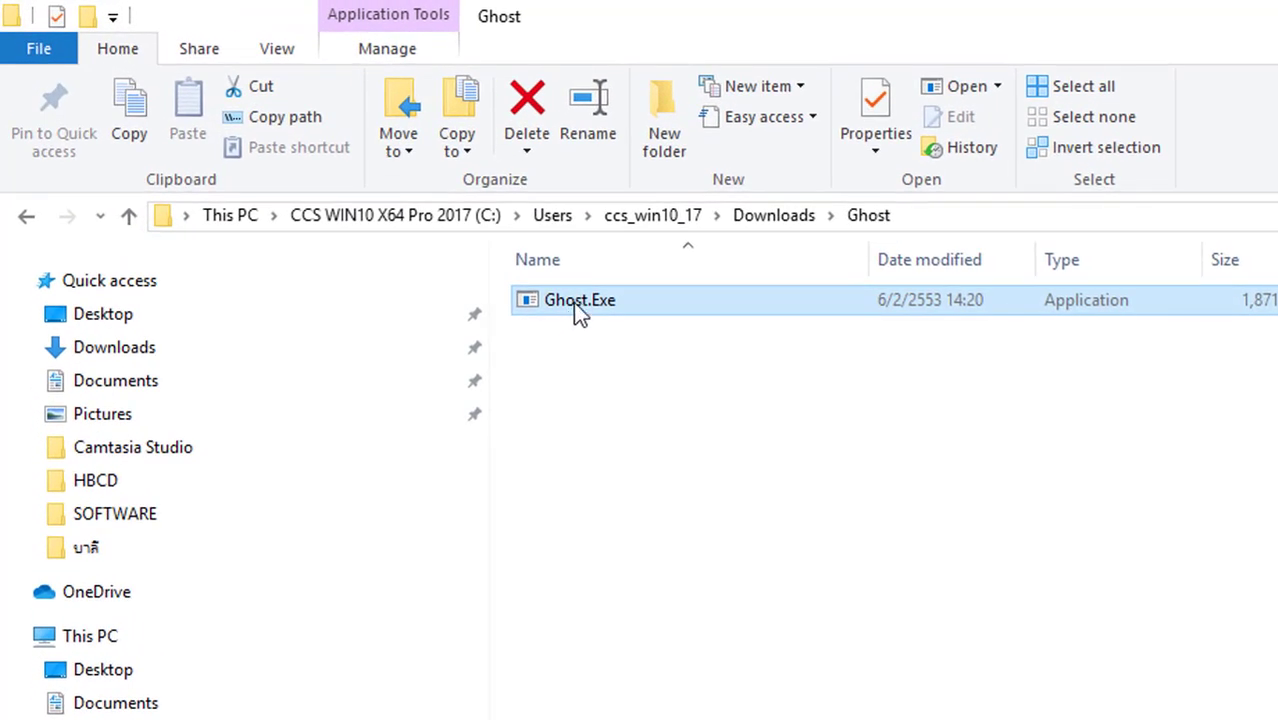
{"action": "right_click", "coordinate": [573, 302]}
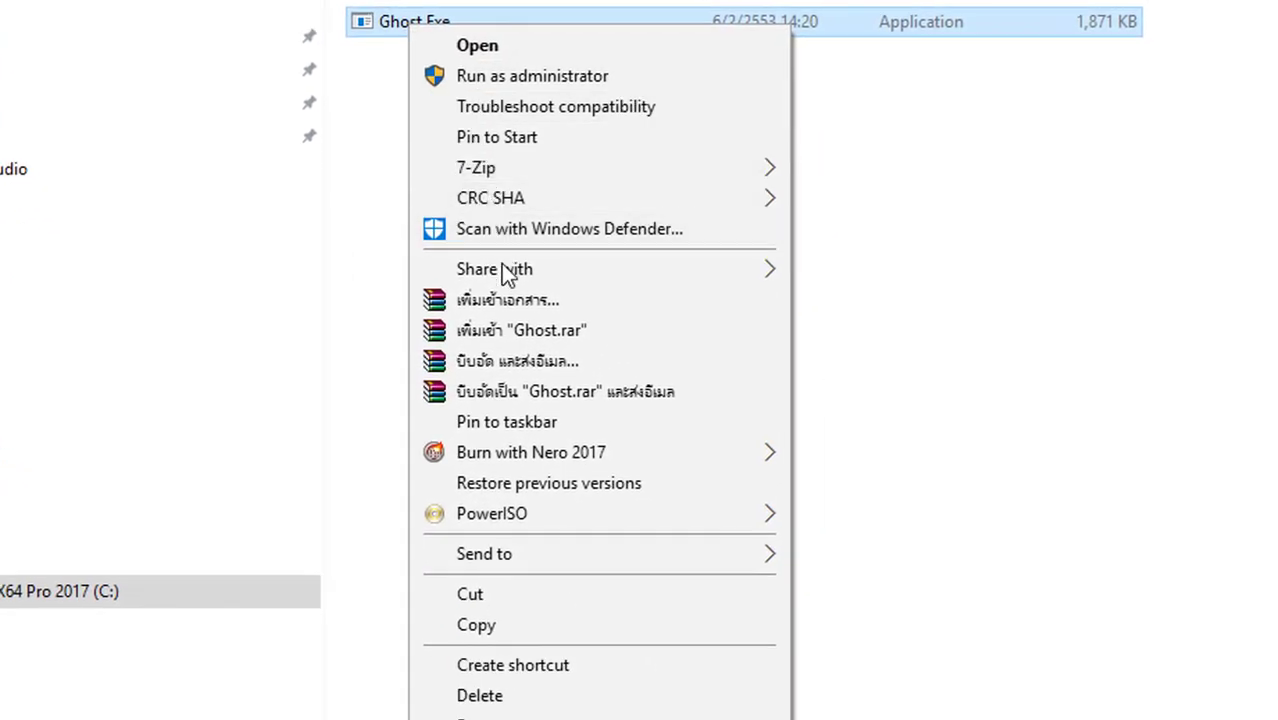
{"action": "left_click", "coordinate": [491, 630]}
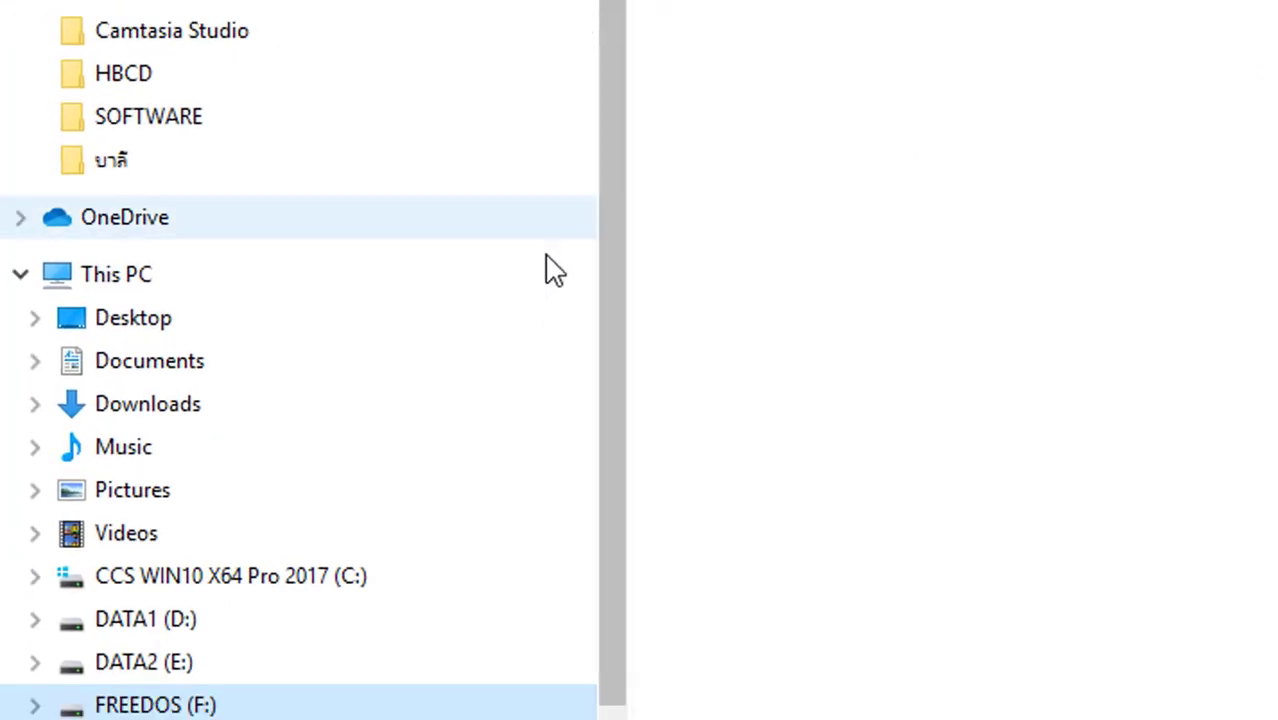
{"action": "left_click", "coordinate": [150, 708]}
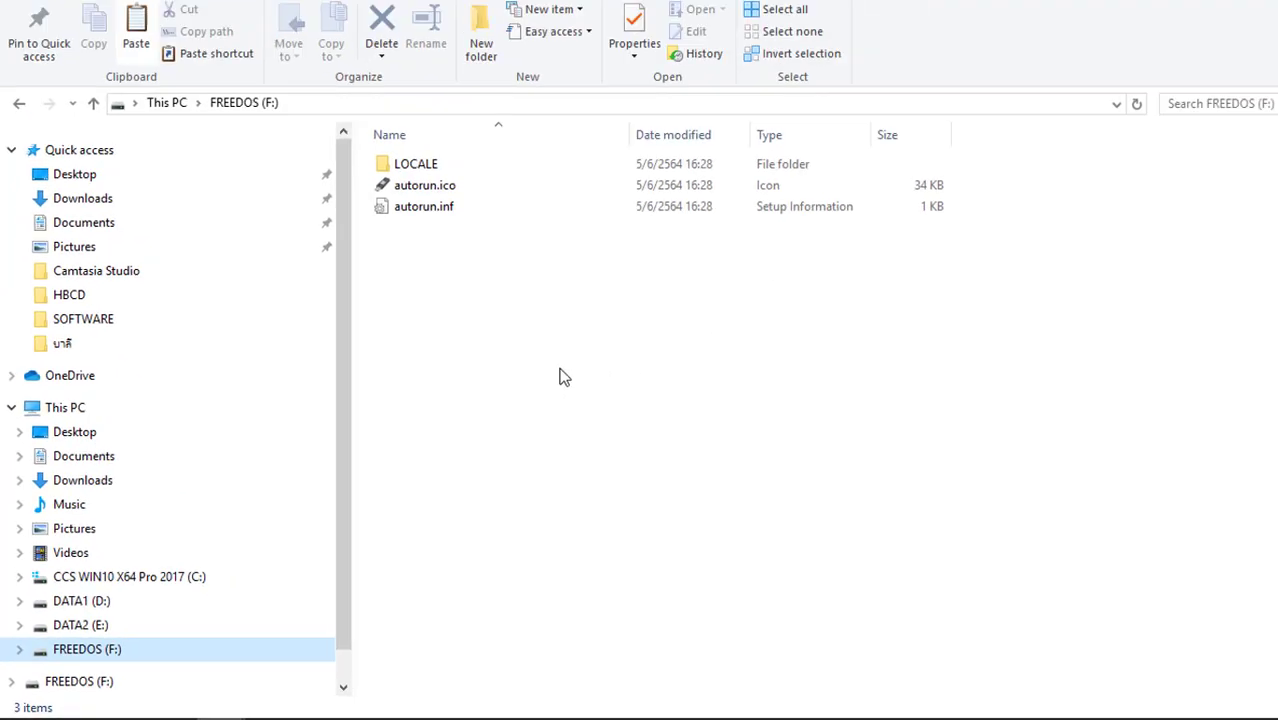
{"action": "right_click", "coordinate": [520, 400]}
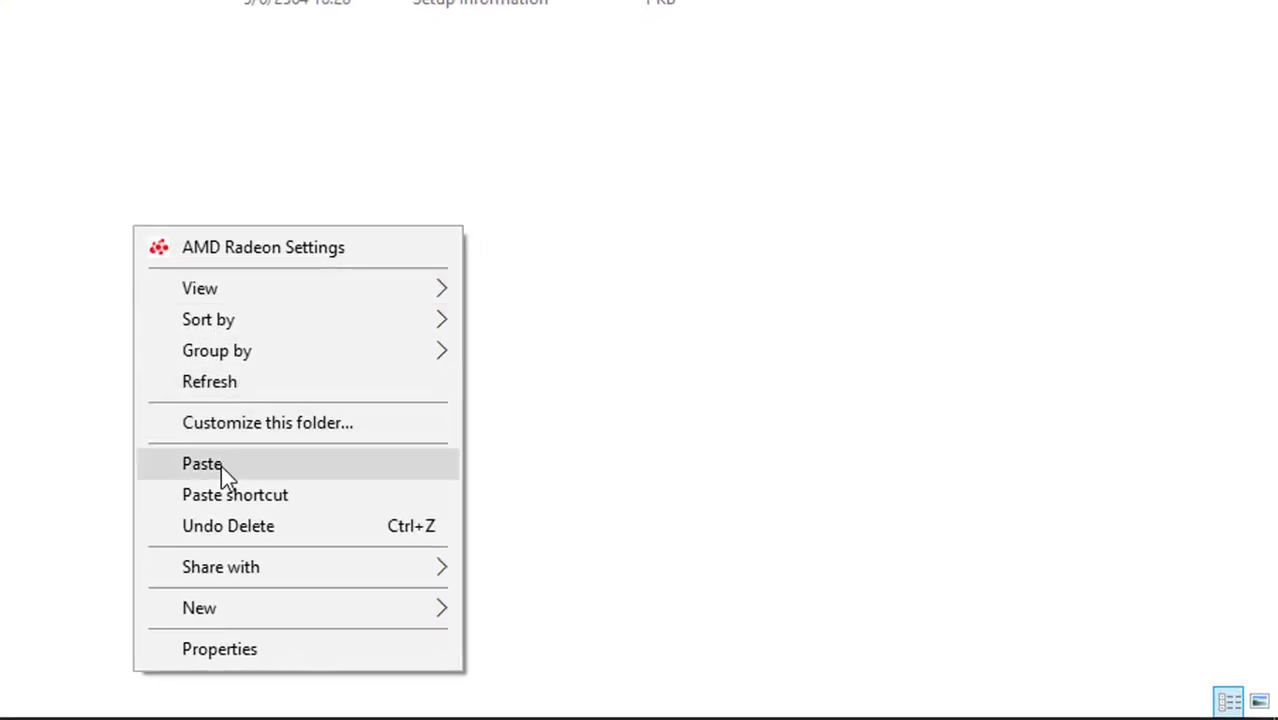
{"action": "left_click", "coordinate": [350, 497]}
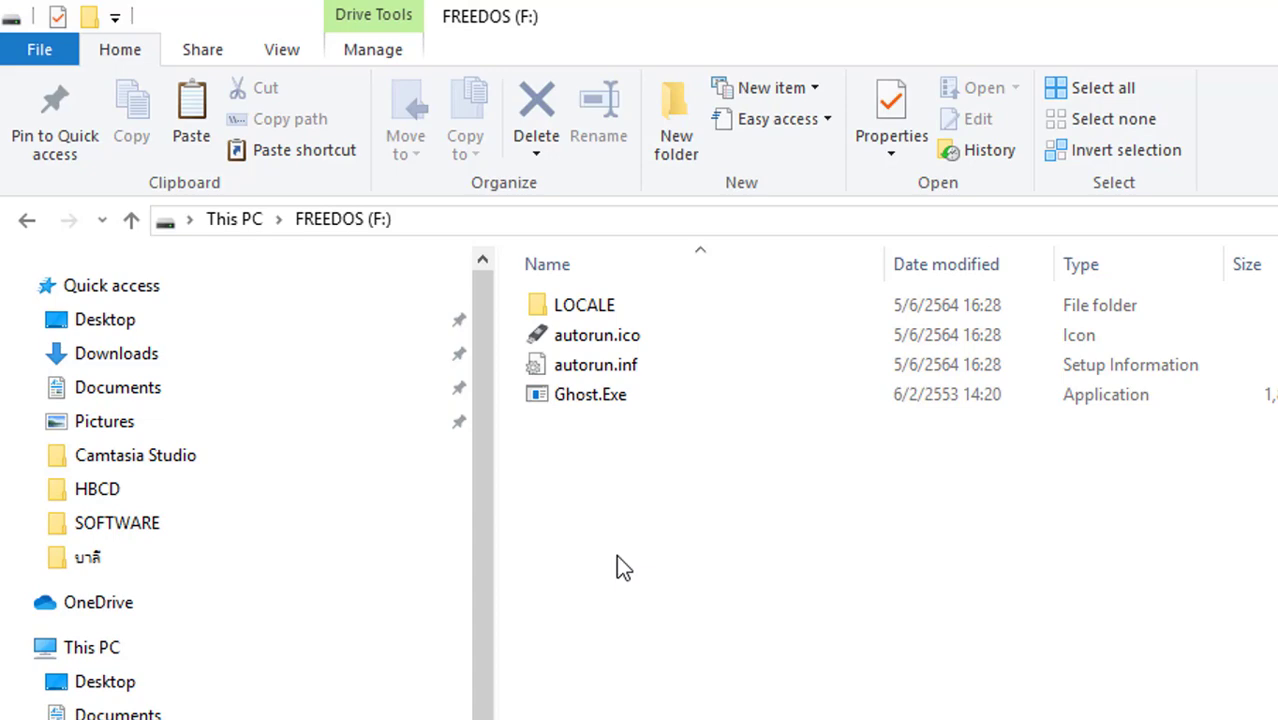
- Create a new folder named Ghost in the root of the FREEDOS (F:) drive and open it
{"action": "right_click", "coordinate": [640, 610]}
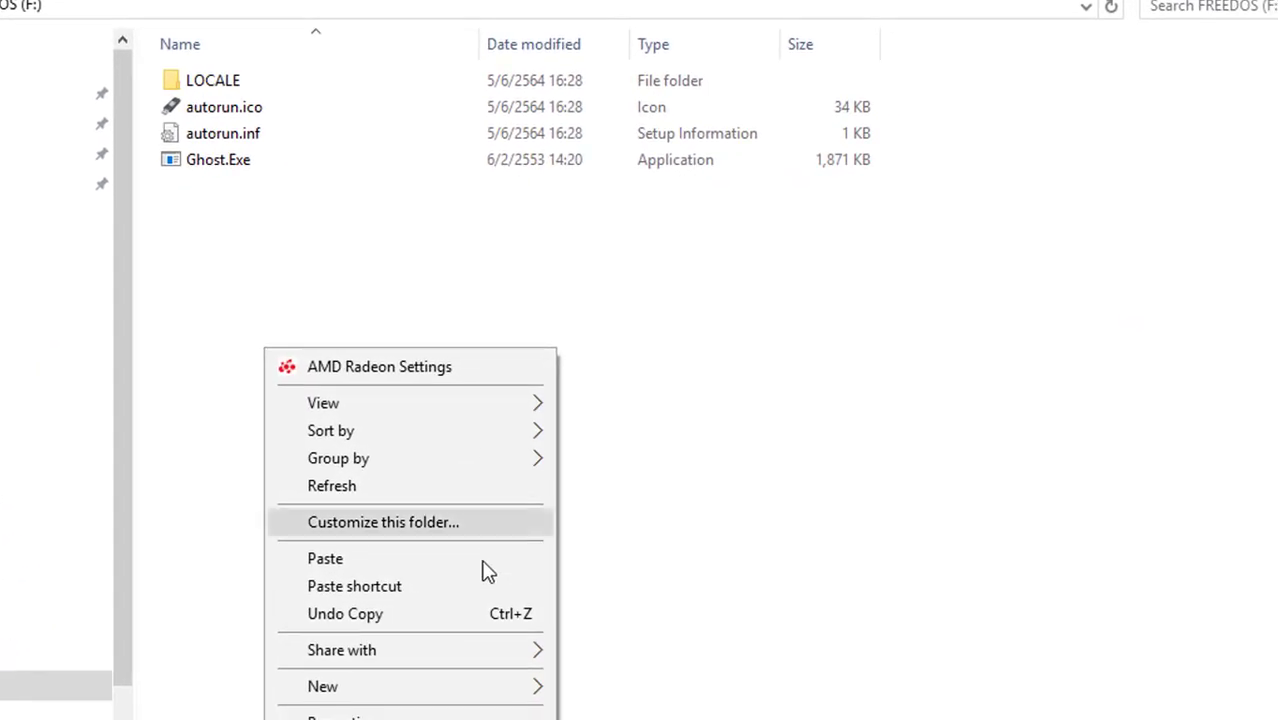
{"action": "mouse_move", "coordinate": [434, 686]}
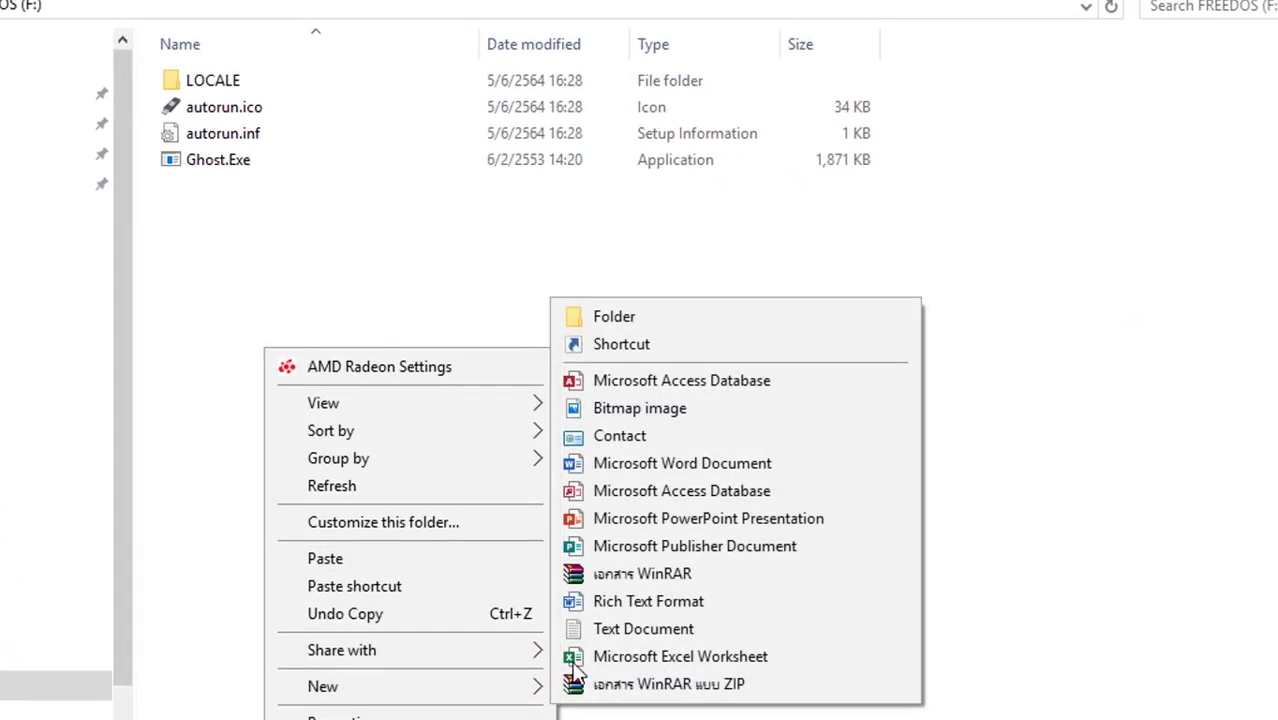
{"action": "left_click", "coordinate": [684, 318]}
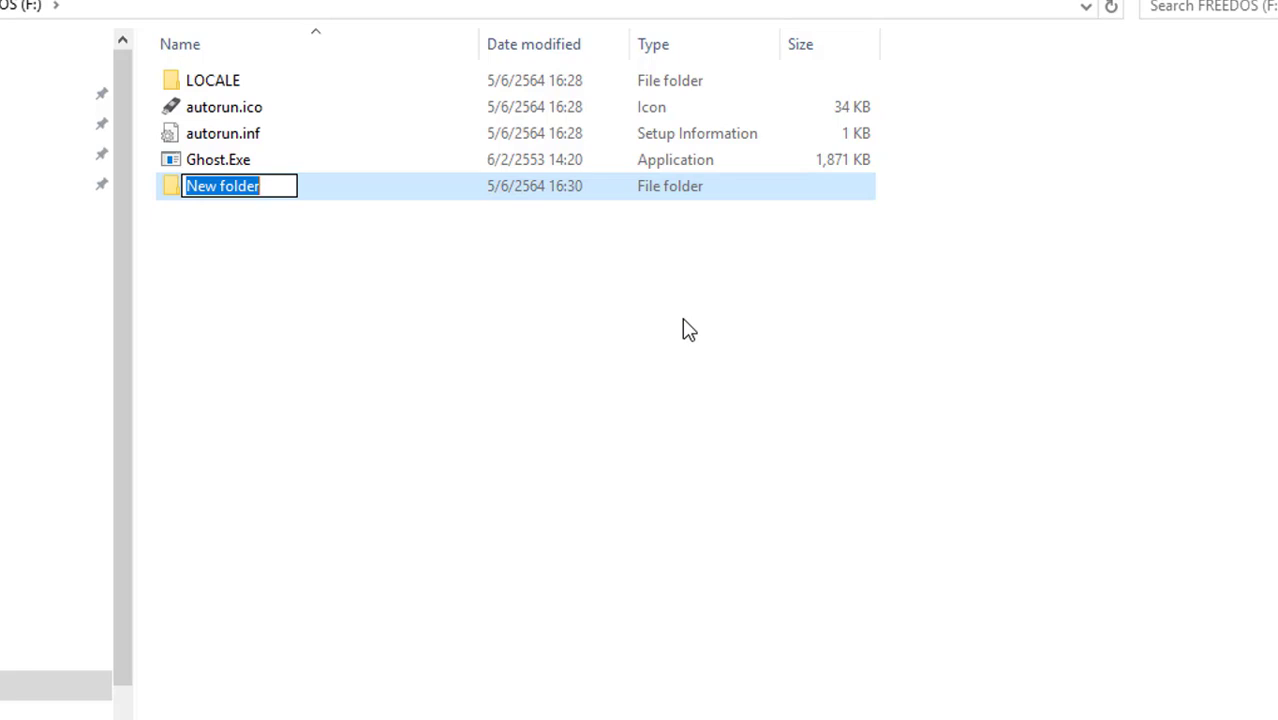
{"action": "type", "text": "Ghost"}
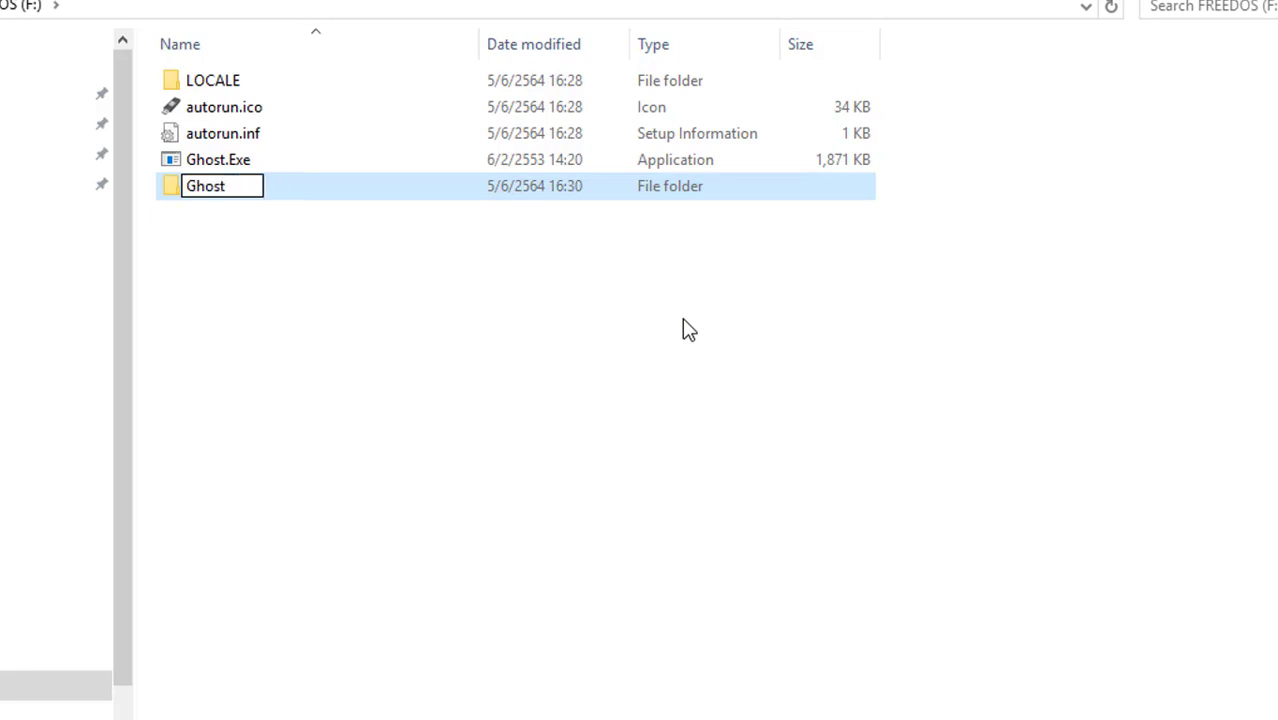
{"action": "key", "text": "Return"}
{"action": "key", "text": "Return"}
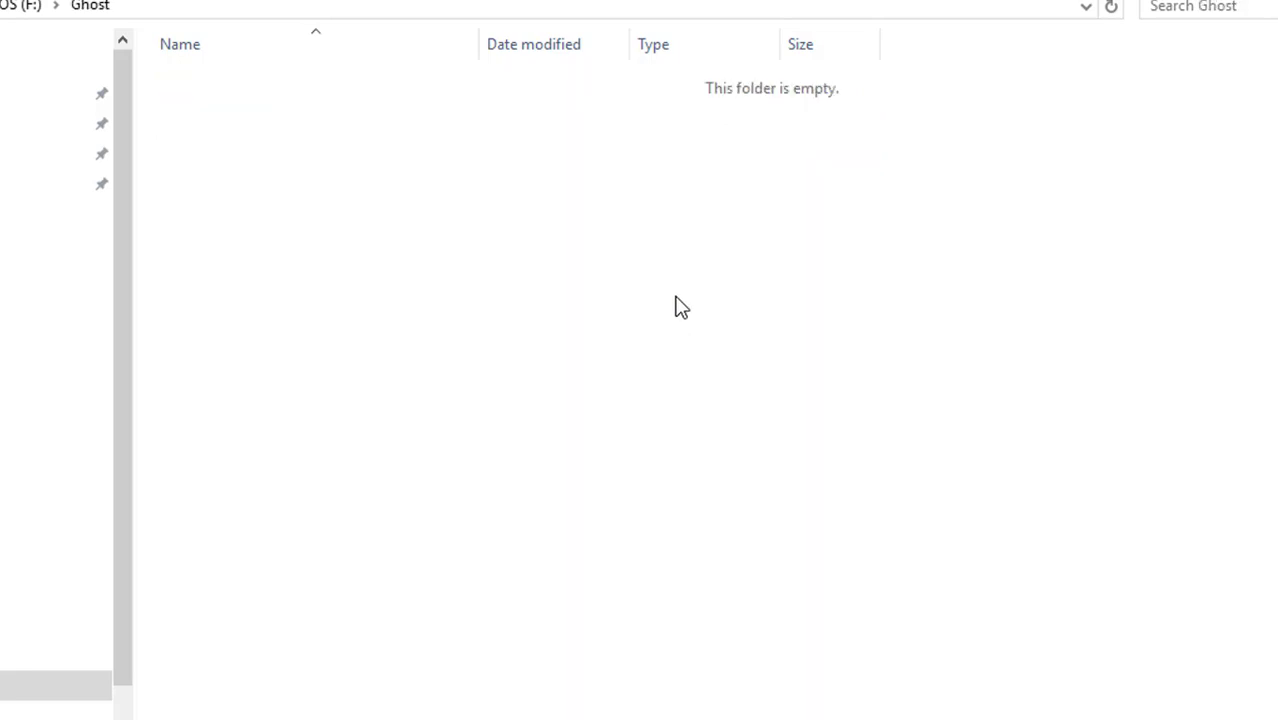
- Paste the copied Ghost.Exe into the drive's Ghost folder, then return to the drive root and close the window
{"action": "right_click", "coordinate": [418, 331]}
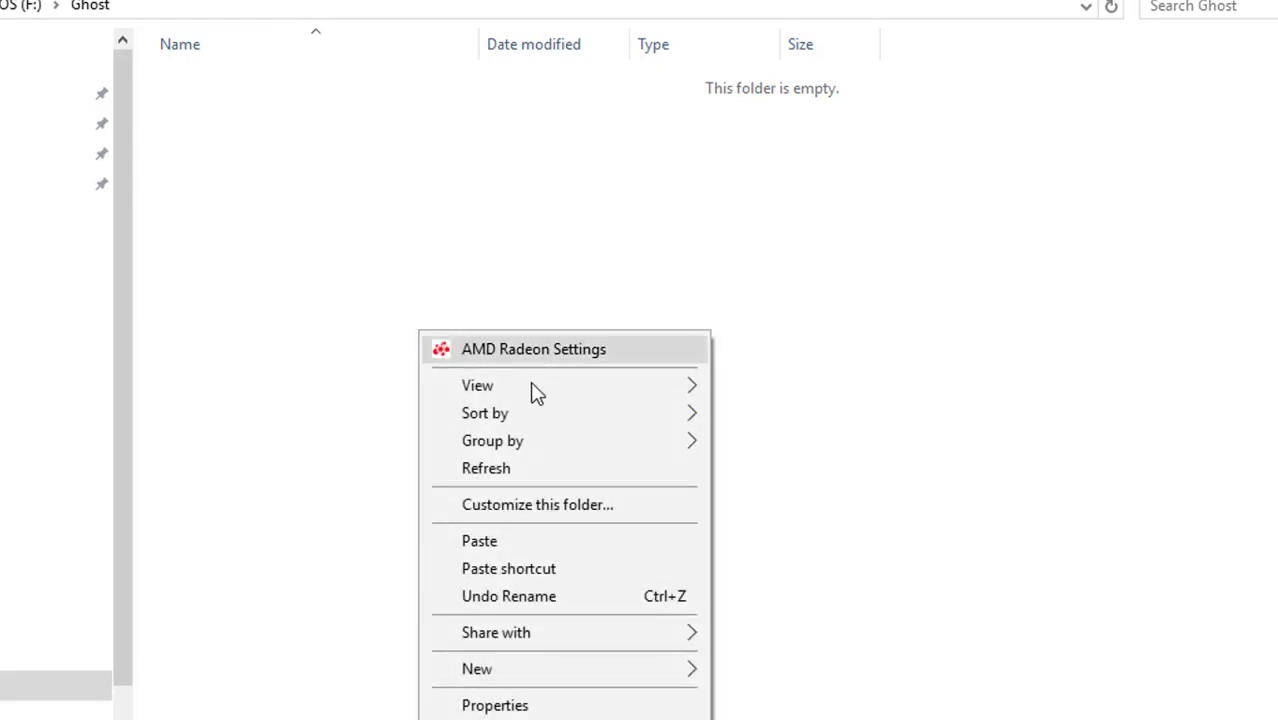
{"action": "left_click", "coordinate": [515, 543]}
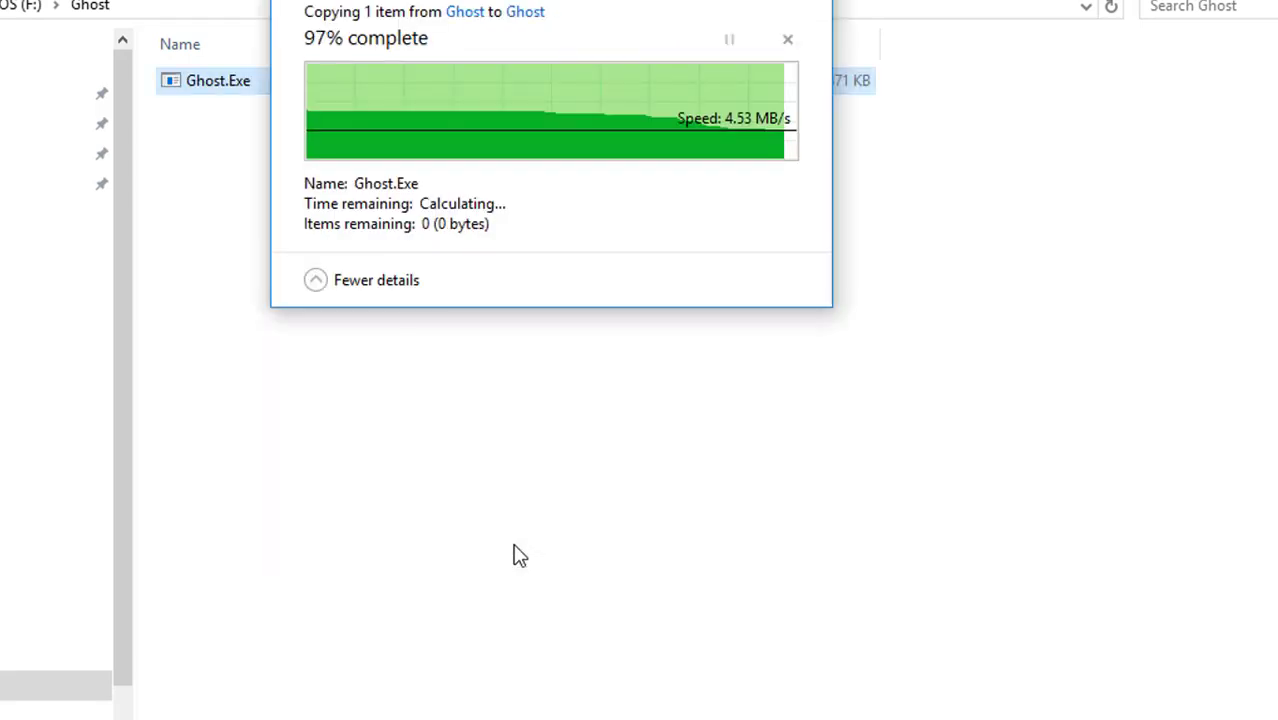
{"action": "left_click", "coordinate": [517, 554]}
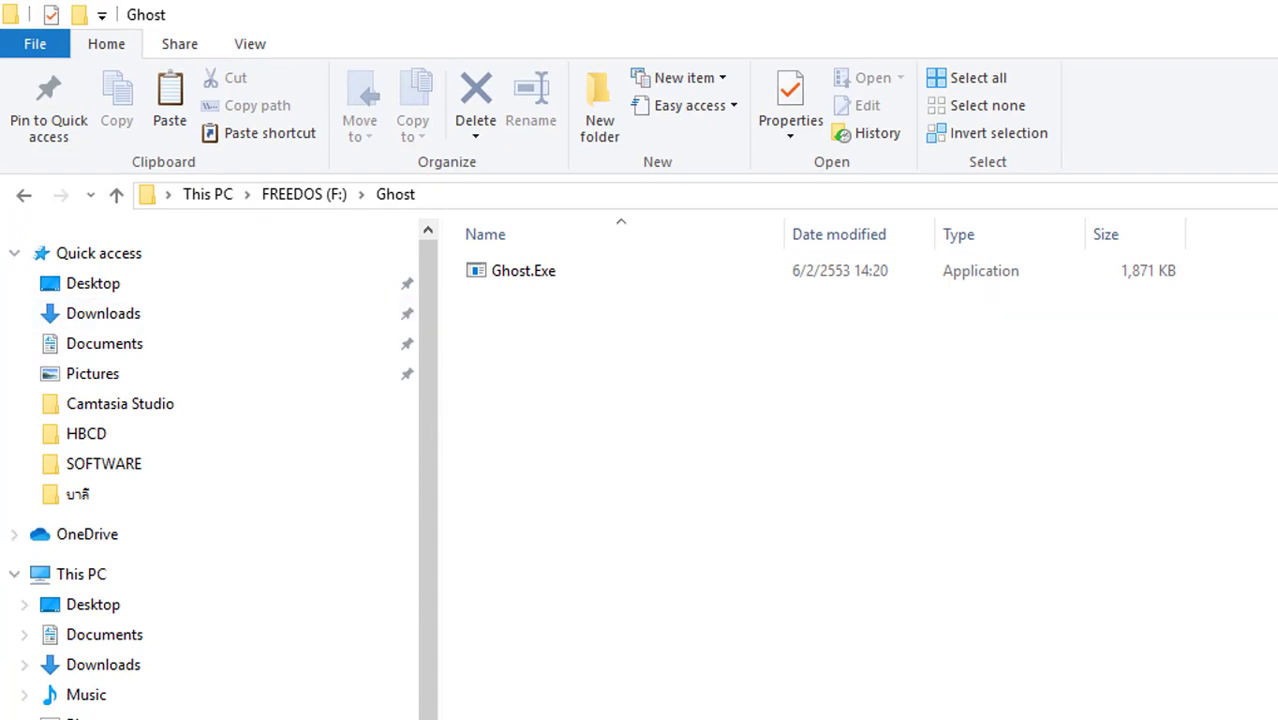
{"action": "left_click", "coordinate": [25, 197]}
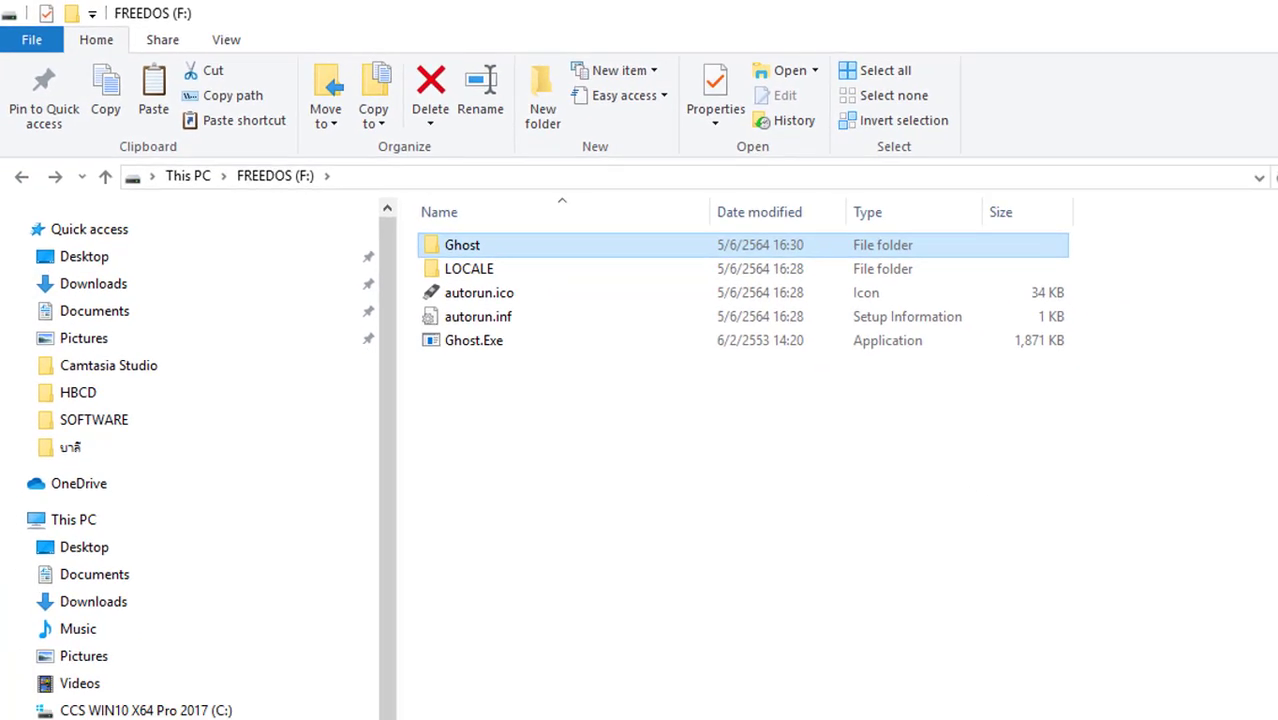
{"action": "left_click", "coordinate": [1260, 11]}
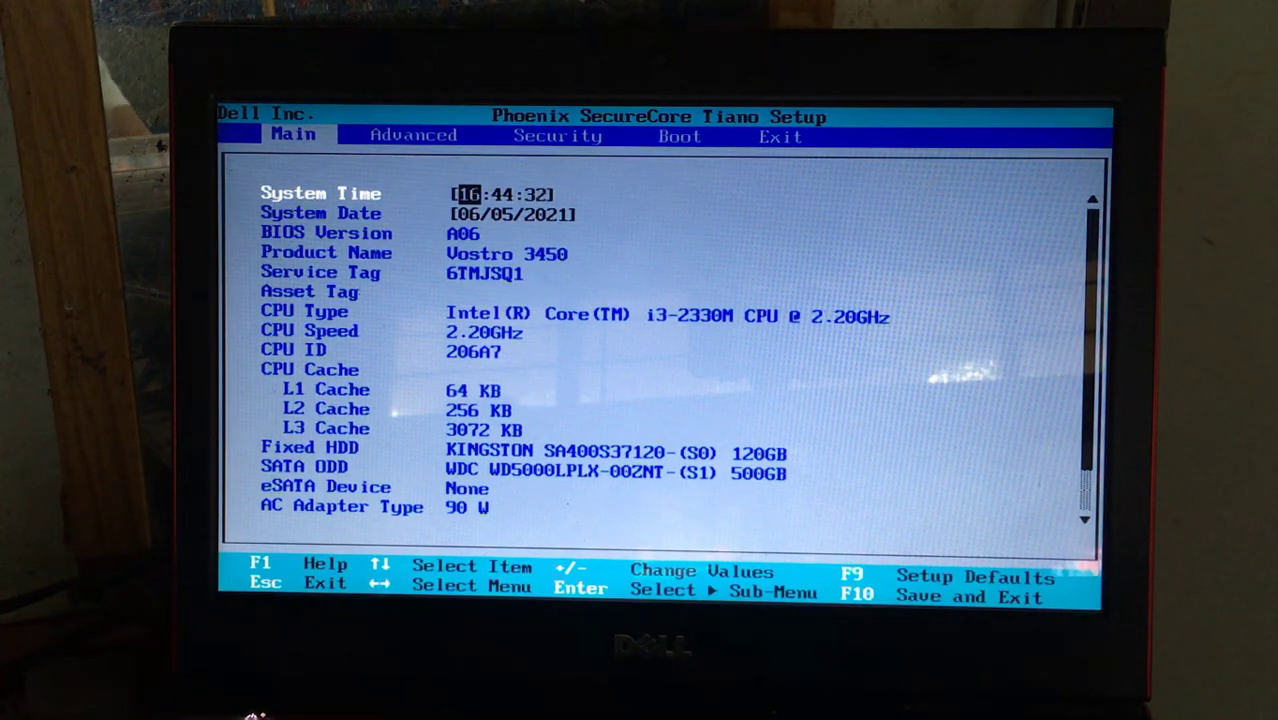
- In the Dell BIOS setup, put USB Storage Device ahead of Hard Drive in the boot priority order, then save and exit
{"action": "key", "text": "Right"}
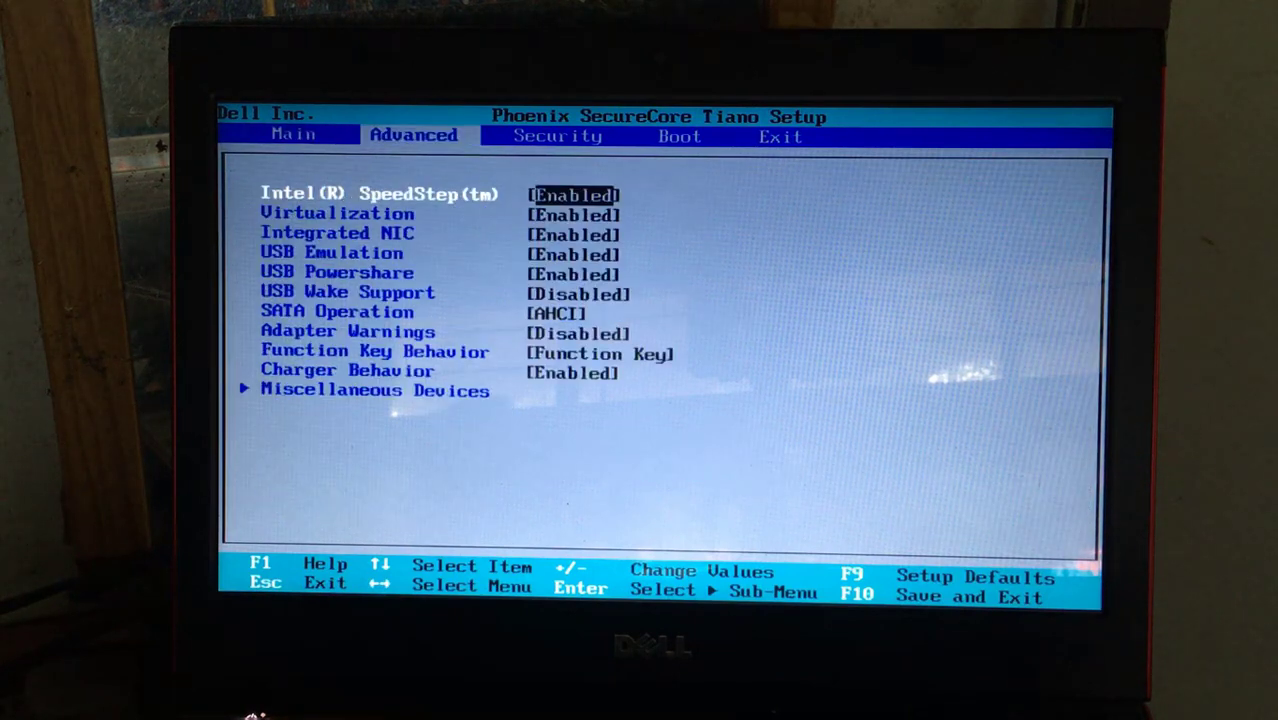
{"action": "key", "text": "Right"}
{"action": "key", "text": "Right"}
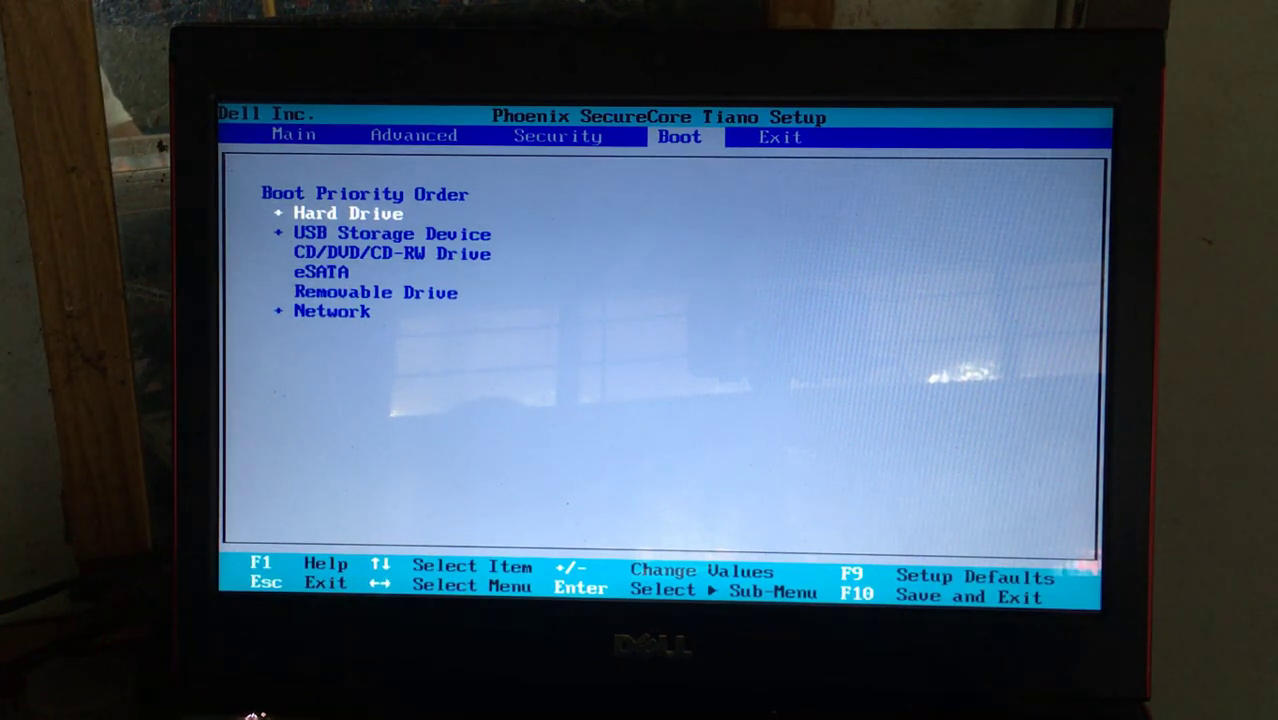
{"action": "key", "text": "minus"}
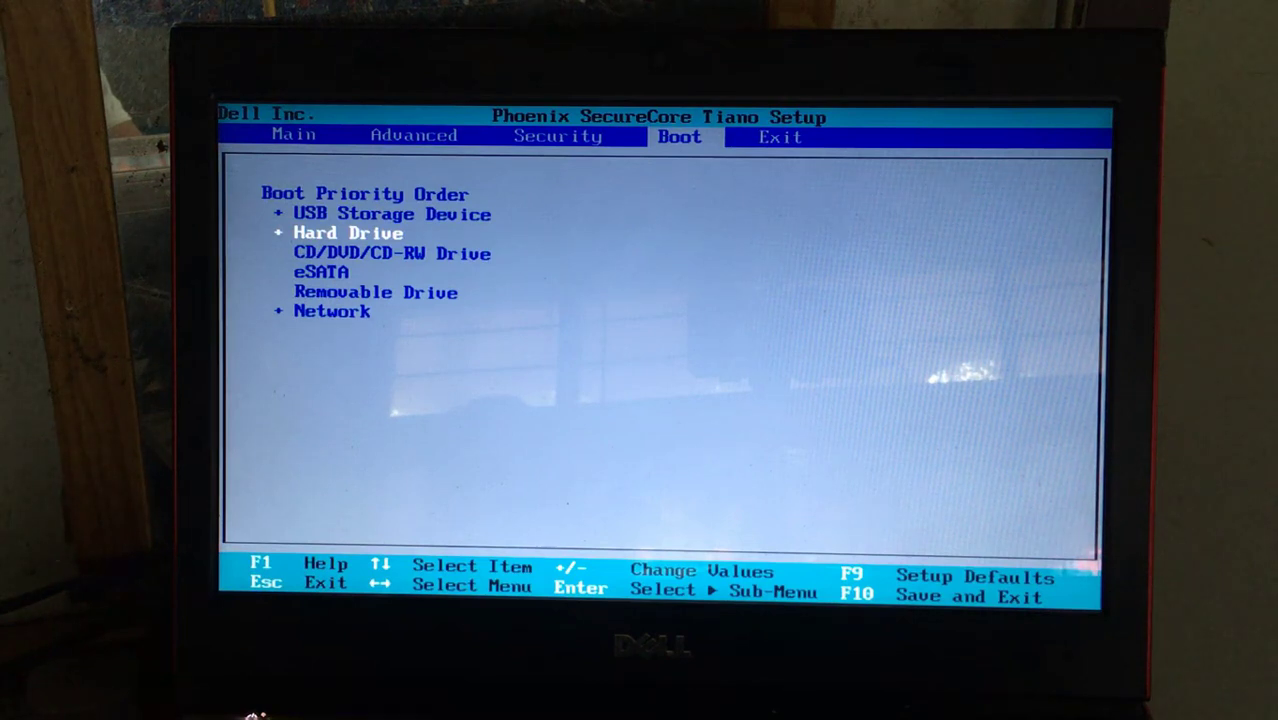
{"action": "key", "text": "Up"}
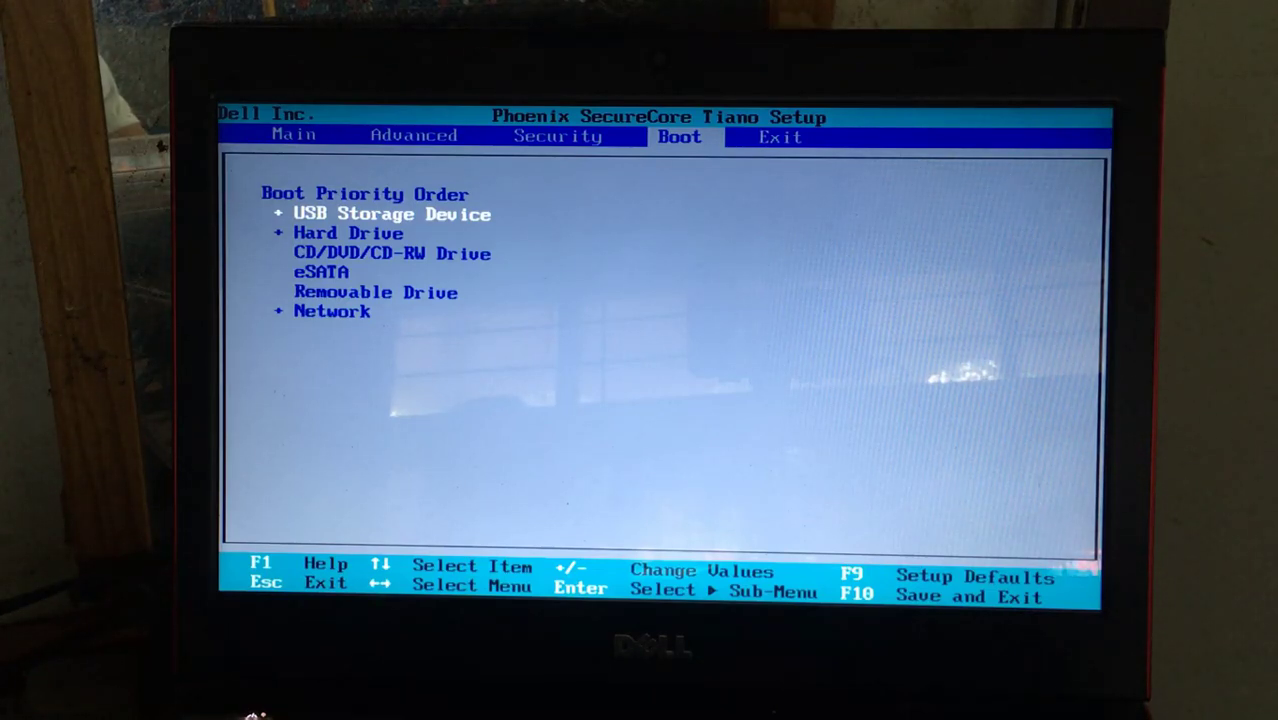
{"action": "key", "text": "F10"}
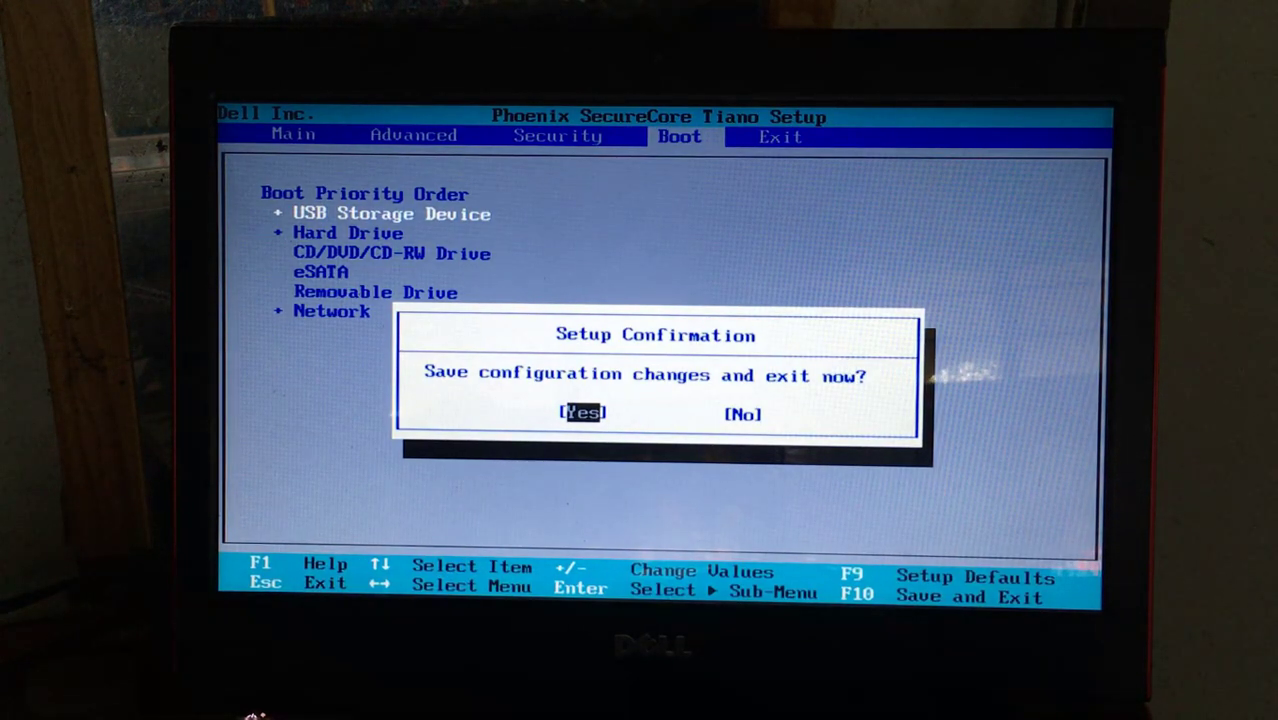
{"action": "key", "text": "Return"}
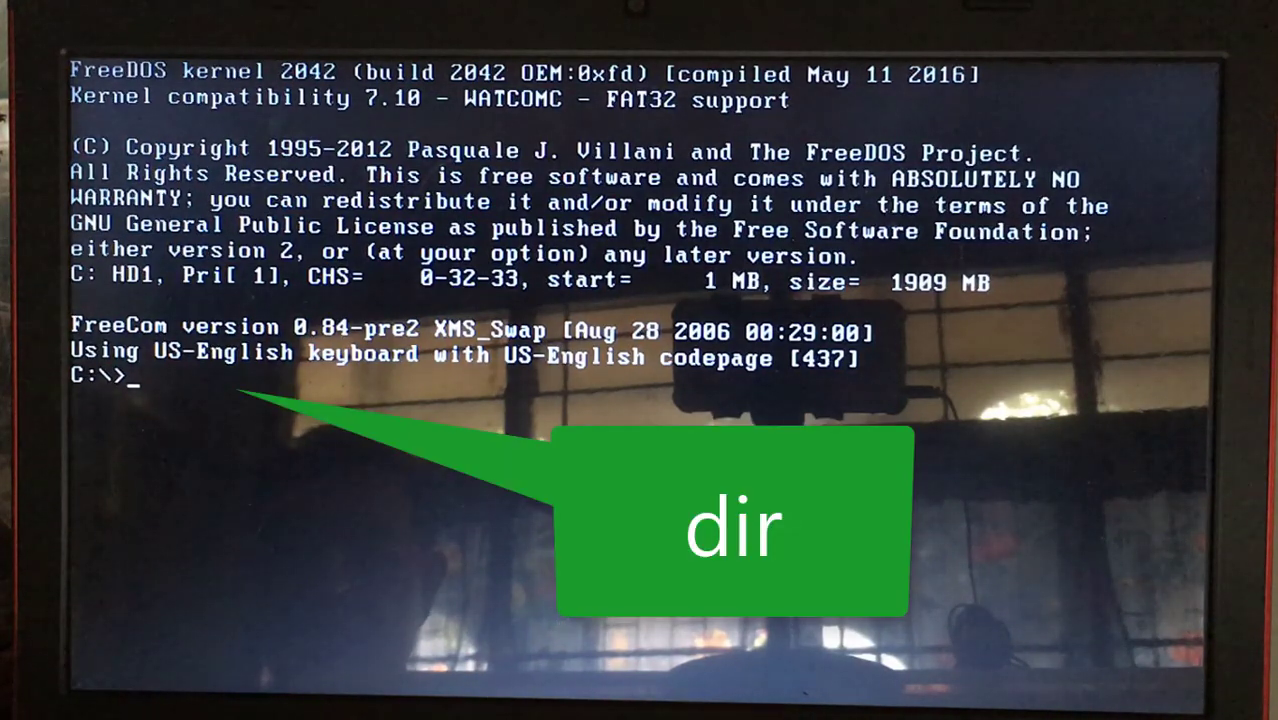
- List the contents of the C:\ root at the FreeDOS prompt with the dir command
{"action": "type", "text": "dir"}
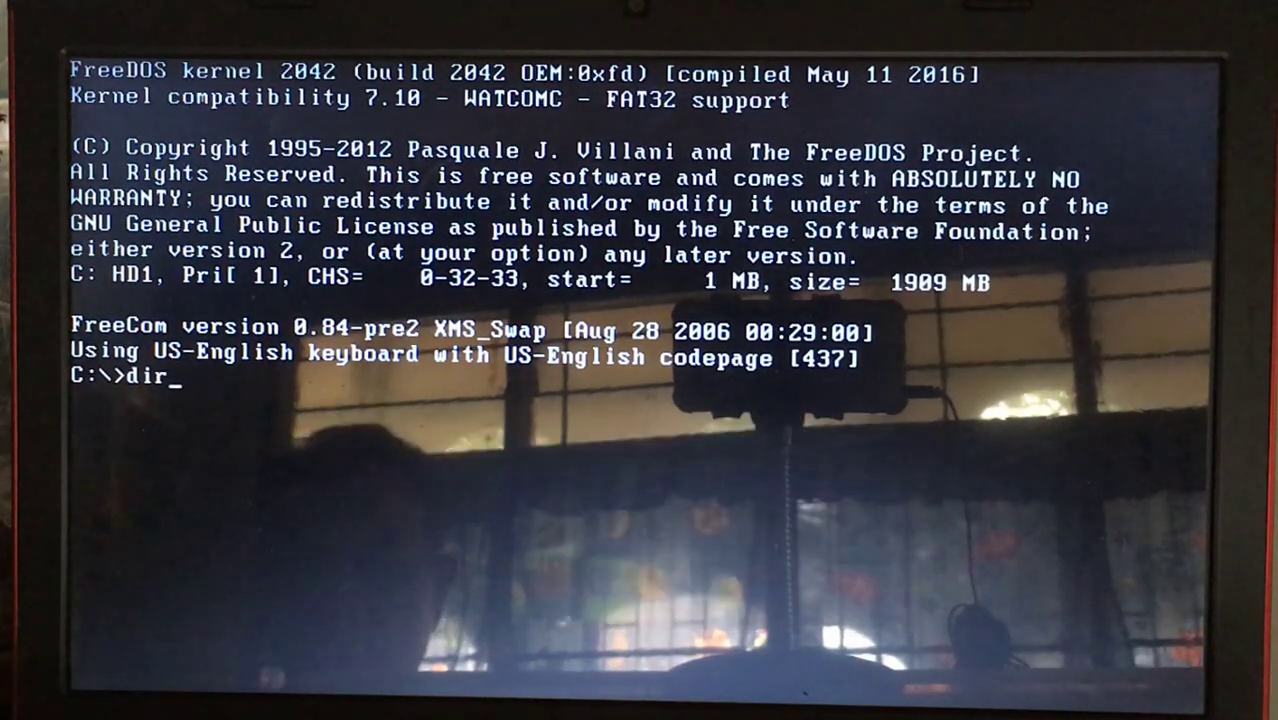
{"action": "key", "text": "Return"}
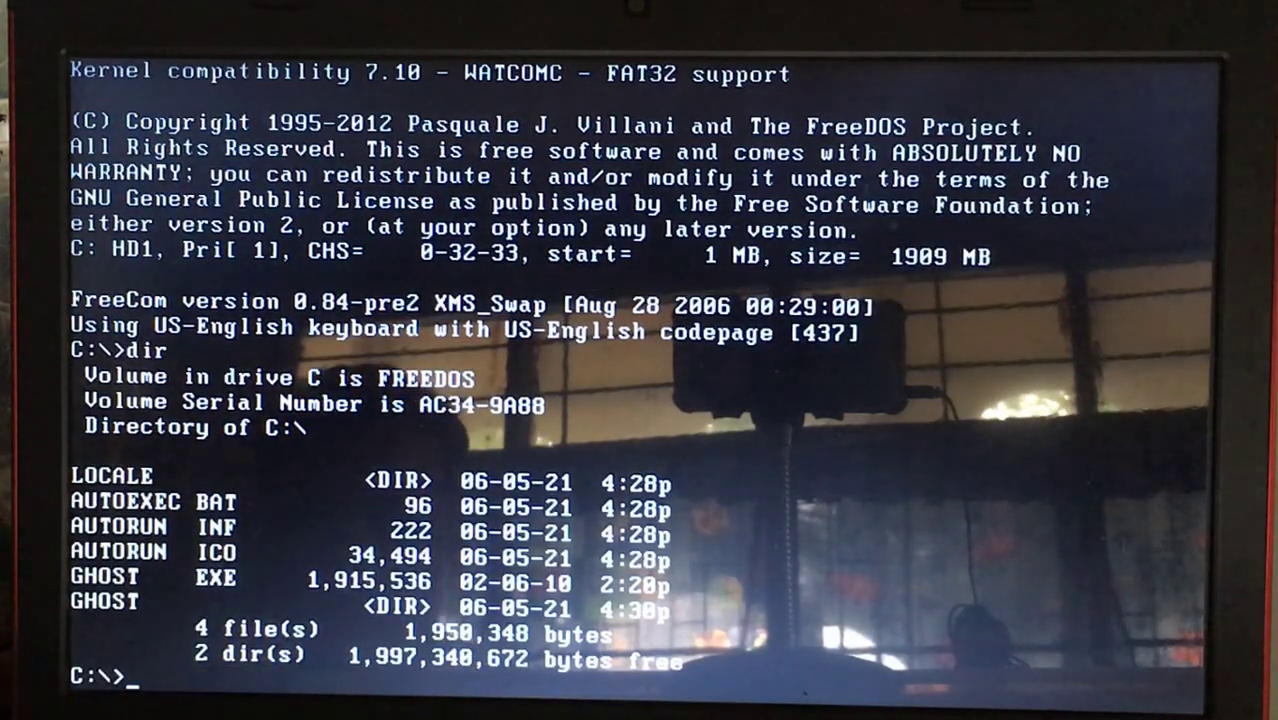